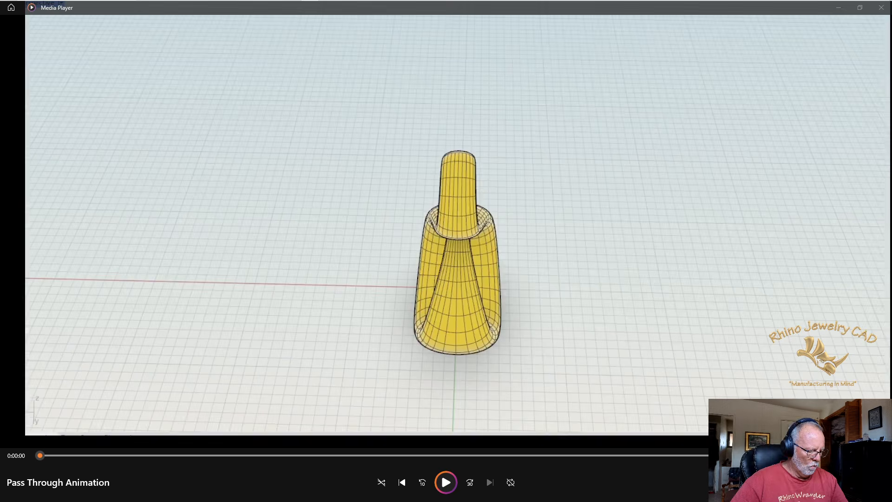
Switch from the media player to Rhino and hide the finished pendant SubD.
{"action": "key", "text": "alt+Tab"}
{"action": "key", "text": "alt+Tab"}
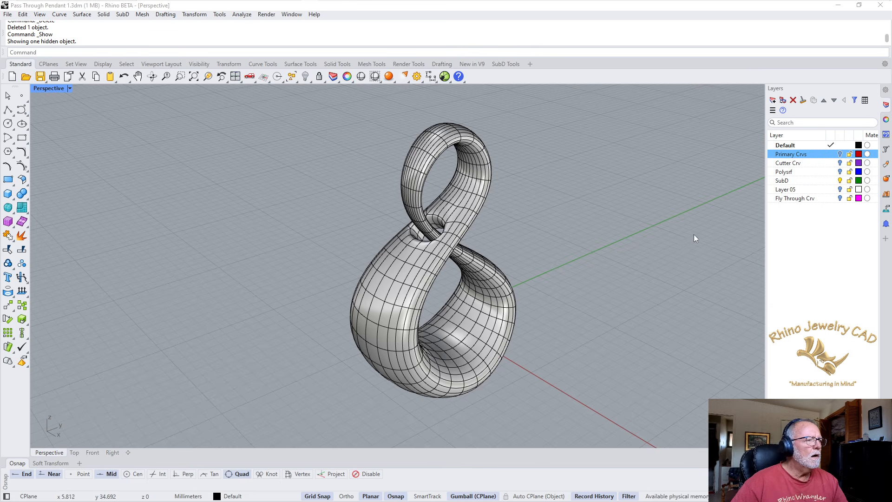
{"action": "right_click_drag", "start_coordinate": [604, 258], "coordinate": [461, 264]}
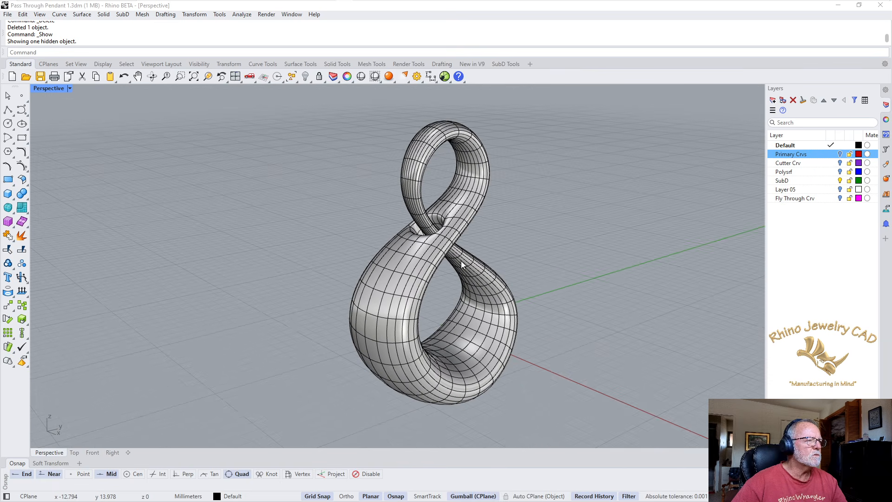
{"action": "right_click_drag", "start_coordinate": [467, 307], "coordinate": [484, 277]}
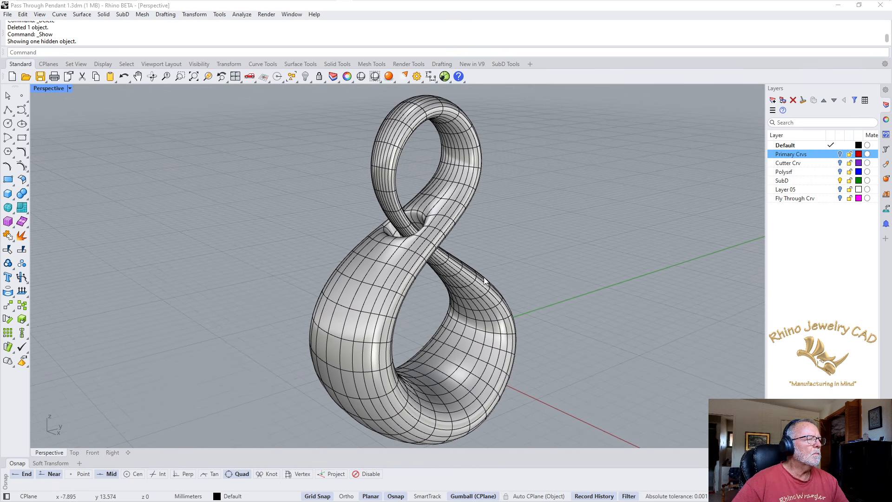
{"action": "left_click", "coordinate": [484, 277]}
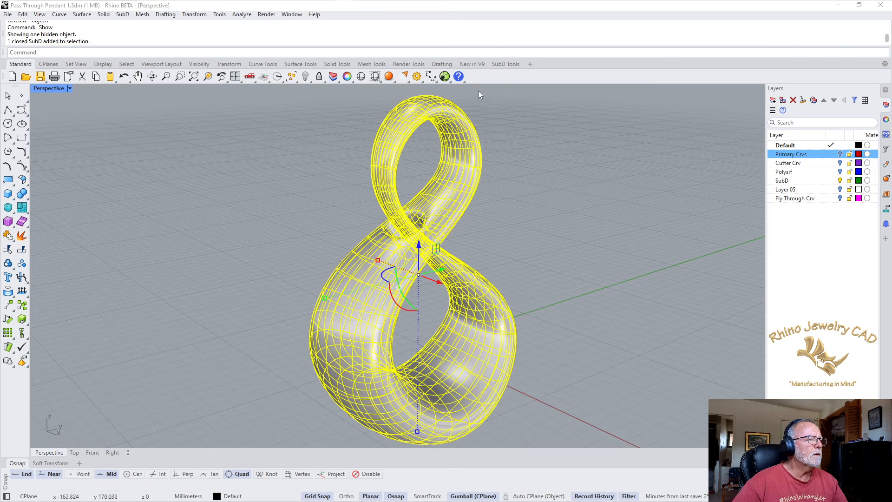
{"action": "left_click", "coordinate": [306, 77]}
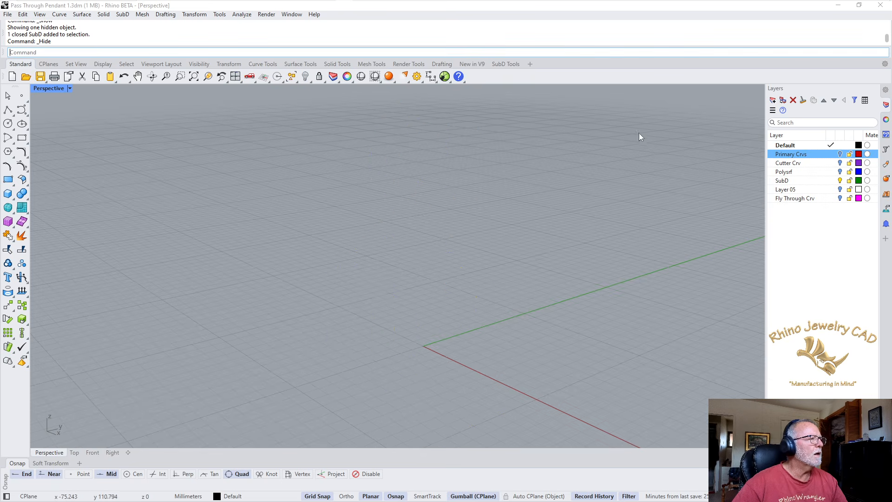
Turn on the Primary Crvs layer to show the figure-eight rail and its oval profile curves.
{"action": "left_click", "coordinate": [835, 161], "text": "ctrl"}
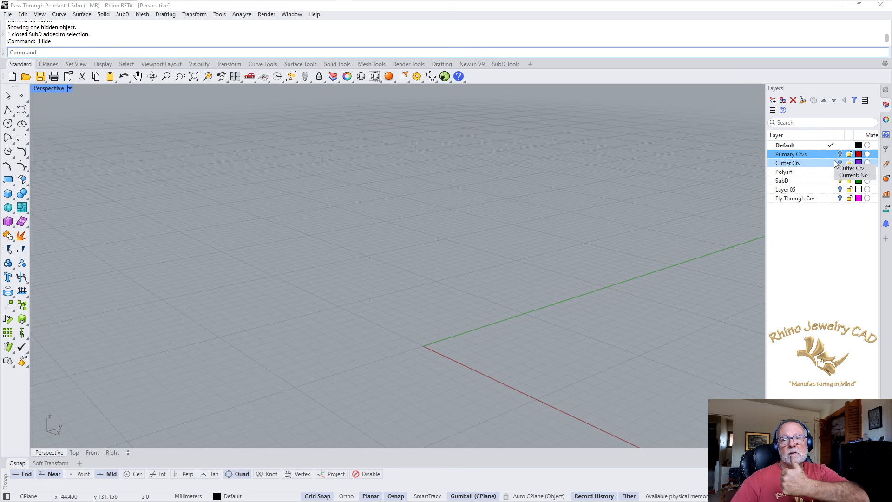
{"action": "left_click", "coordinate": [834, 160], "text": "ctrl"}
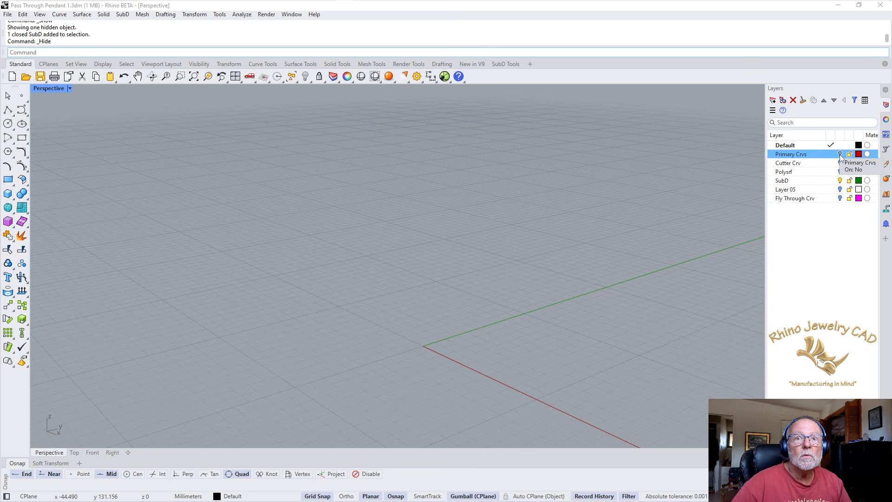
{"action": "left_click", "coordinate": [841, 154]}
{"action": "right_click_drag", "start_coordinate": [571, 191], "coordinate": [475, 200]}
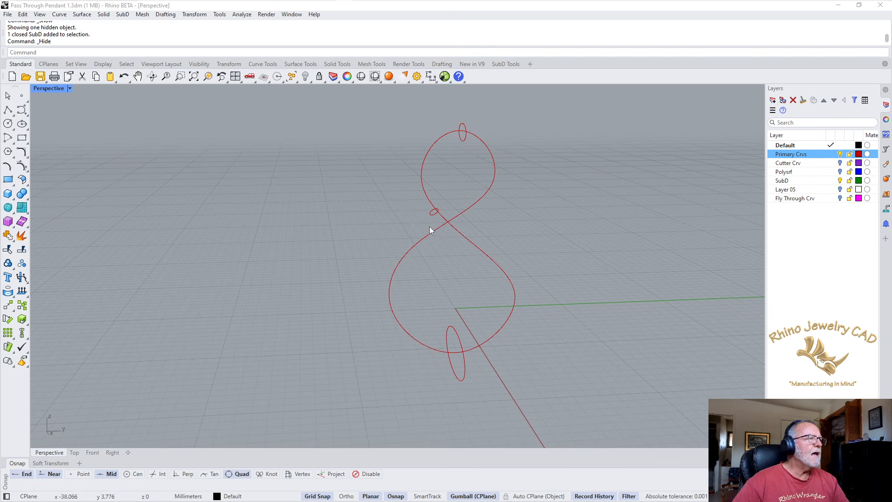
{"action": "scroll", "coordinate": [430, 227], "scroll_direction": "up", "scroll_amount": 5}
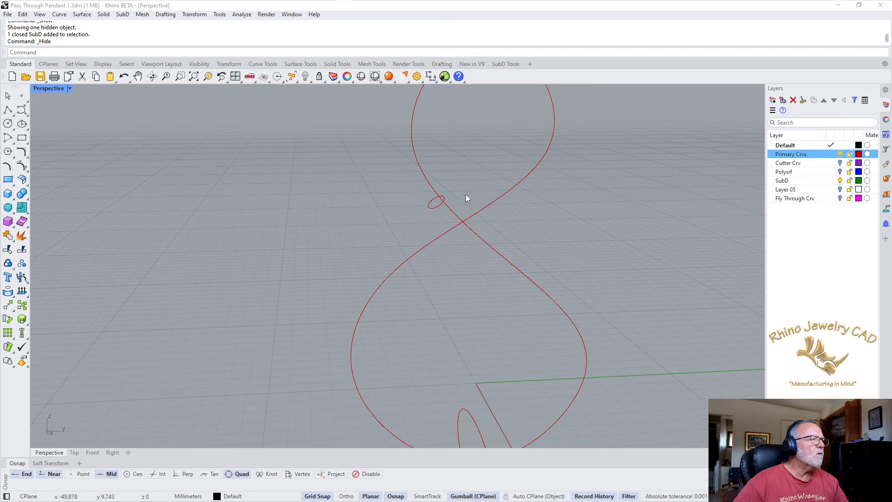
{"action": "right_click_drag", "start_coordinate": [423, 195], "coordinate": [482, 220]}
{"action": "scroll", "coordinate": [483, 220], "scroll_direction": "down", "scroll_amount": 6}
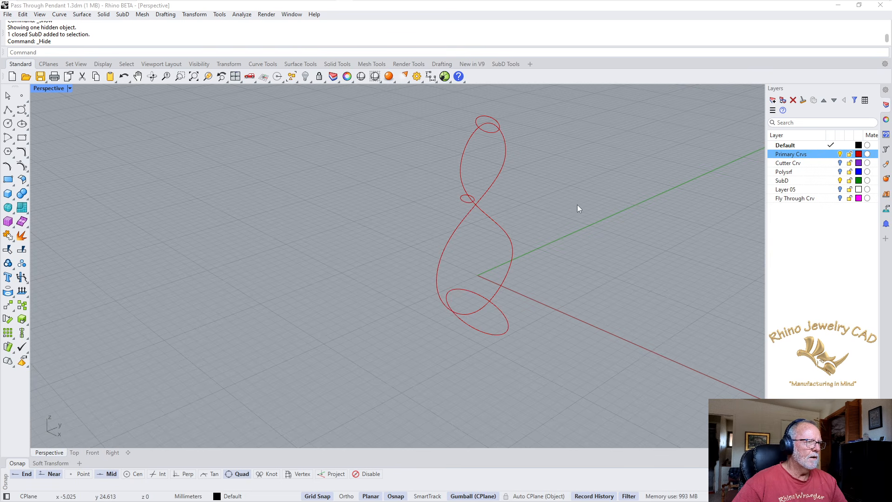
Start a one-rail sweep along the figure-eight curve, using the uppermost and lowermost ellipses as its cross sections.
{"action": "right_click_drag", "start_coordinate": [578, 205], "coordinate": [527, 154]}
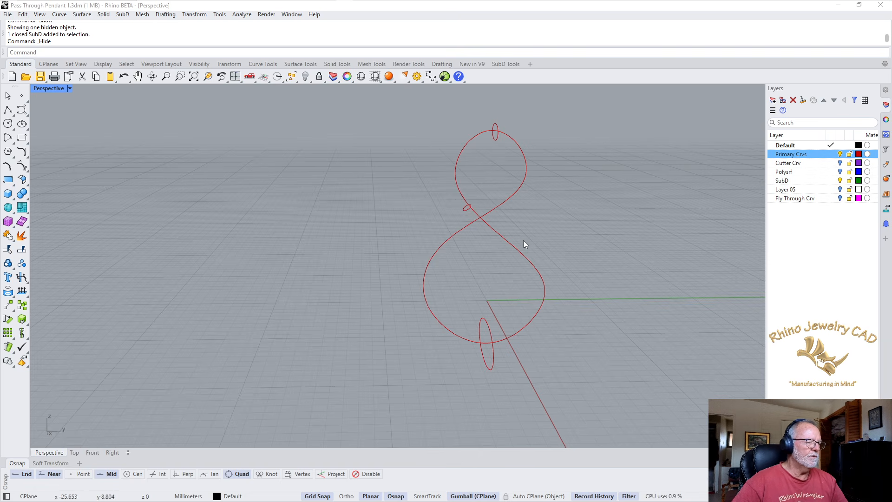
{"action": "right_click_drag", "start_coordinate": [524, 244], "coordinate": [479, 250]}
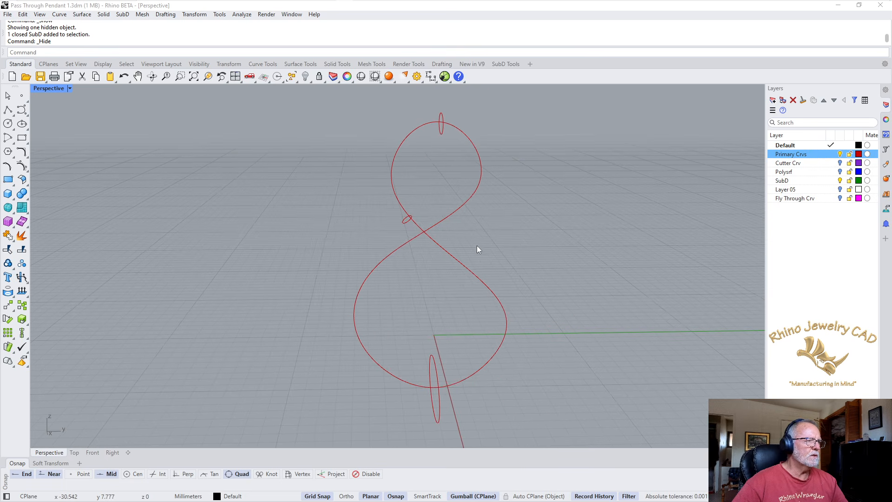
{"action": "left_click", "coordinate": [458, 262]}
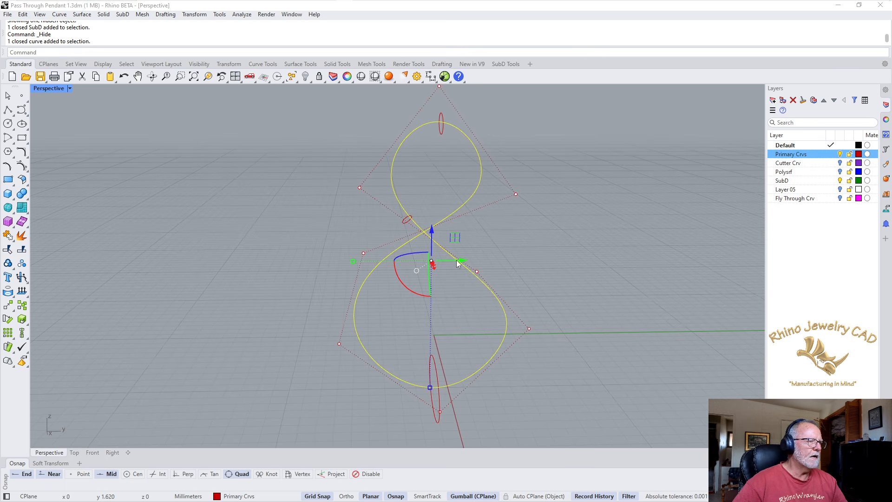
{"action": "left_click", "coordinate": [82, 13]}
{"action": "left_click", "coordinate": [101, 46]}
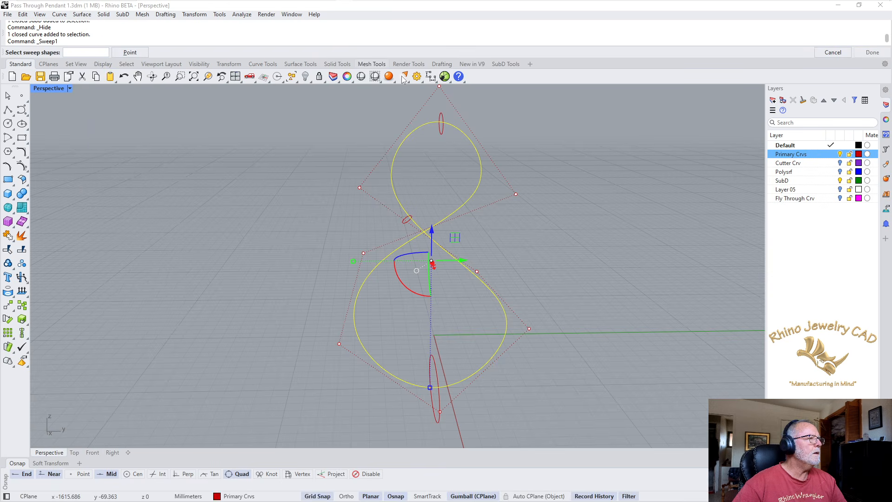
{"action": "left_click", "coordinate": [442, 118]}
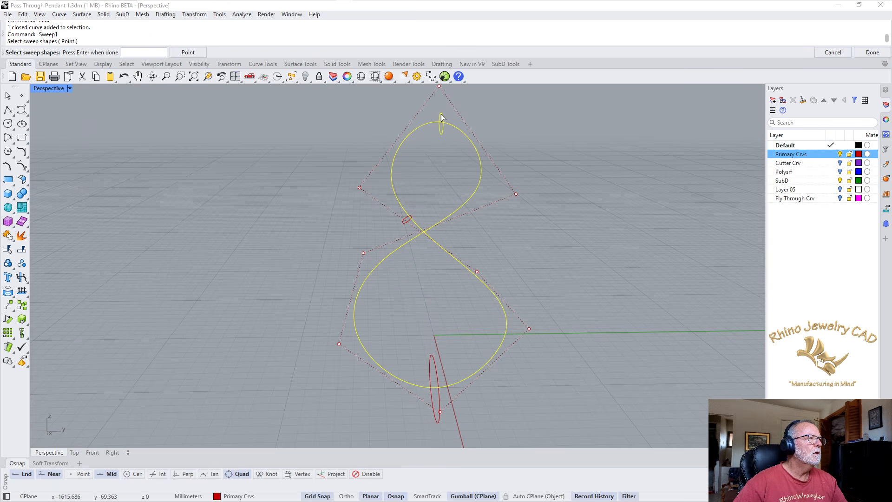
{"action": "left_click", "coordinate": [437, 424]}
{"action": "key", "text": "Return"}
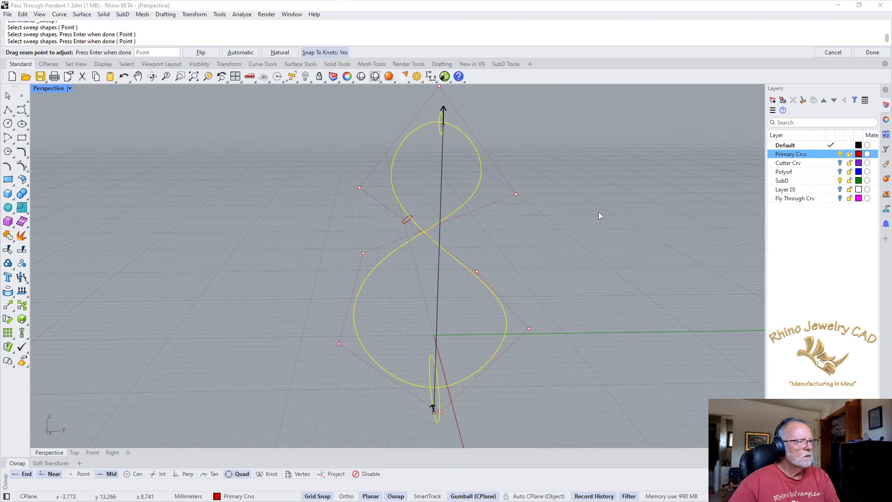
Move the lower ellipse's seam point to match the upper one and create the surface as a closed sweep.
{"action": "right_click_drag", "start_coordinate": [604, 204], "coordinate": [416, 357]}
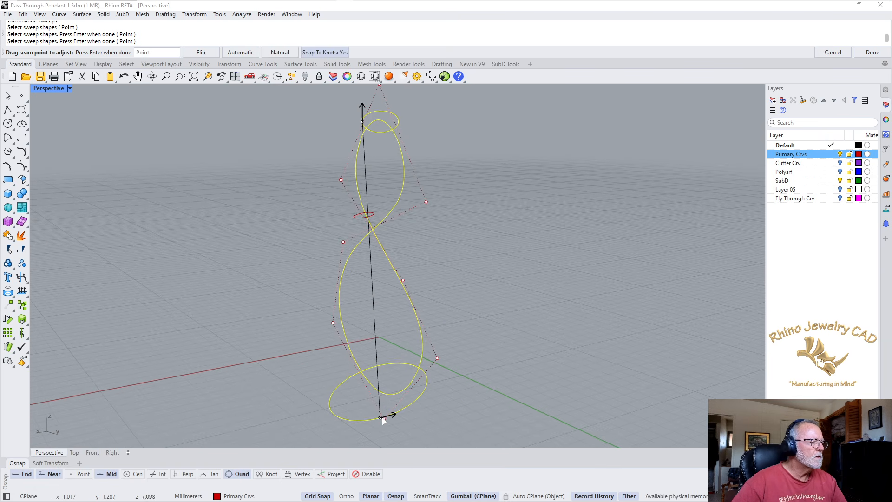
{"action": "left_click_drag", "start_coordinate": [381, 417], "coordinate": [329, 403]}
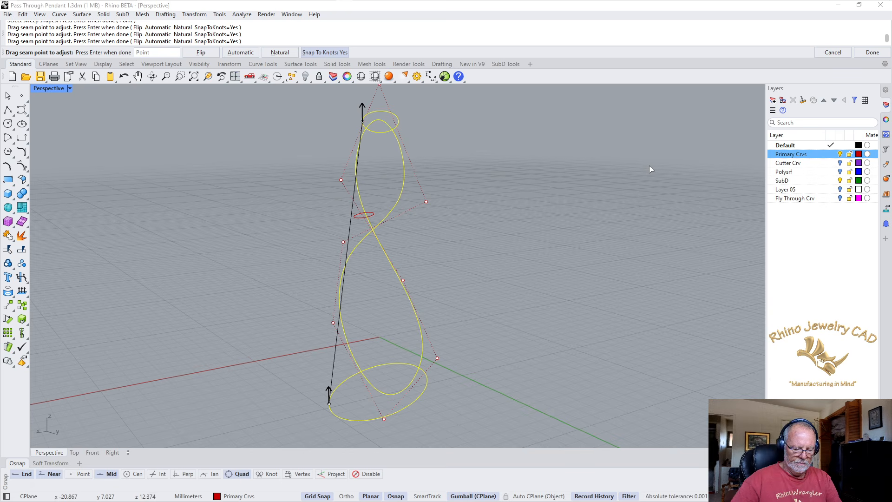
{"action": "key", "text": "Return"}
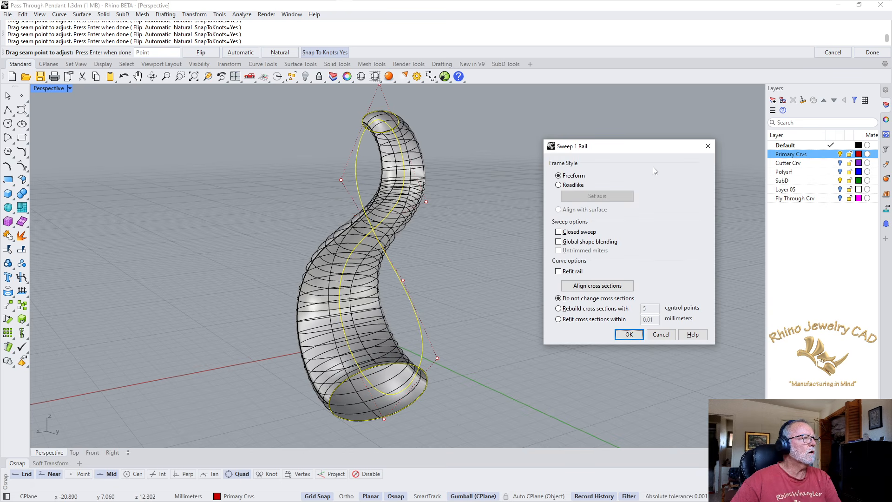
{"action": "left_click", "coordinate": [558, 232]}
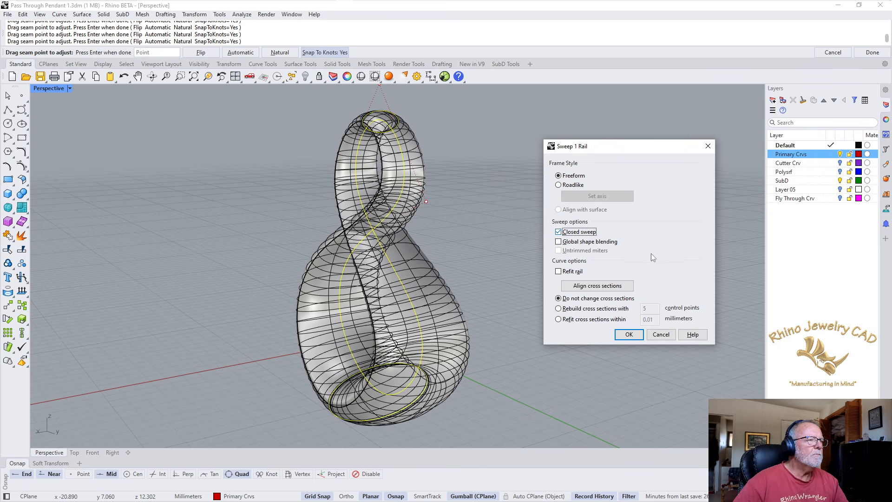
{"action": "left_click", "coordinate": [627, 335]}
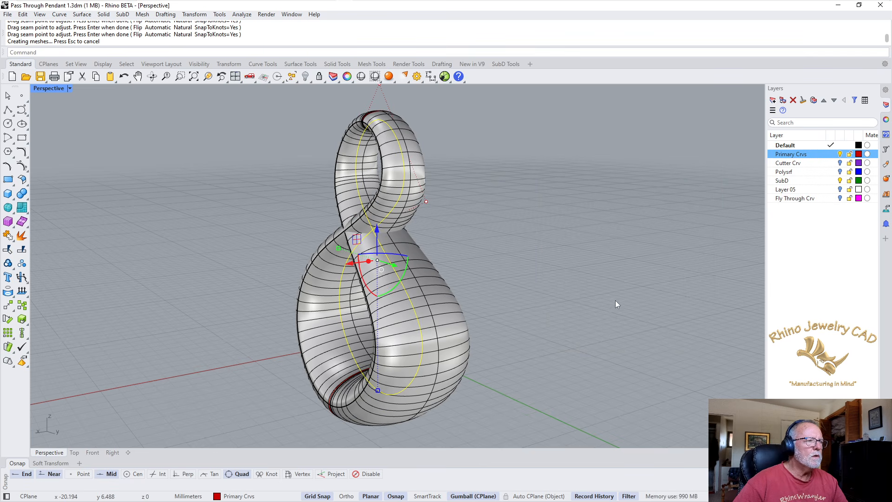
Extract a V-direction isocurve from the swept surface on the upper loop, just above the crossing.
{"action": "right_click_drag", "start_coordinate": [228, 204], "coordinate": [391, 282]}
{"action": "scroll", "coordinate": [391, 282], "scroll_direction": "up", "scroll_amount": 5}
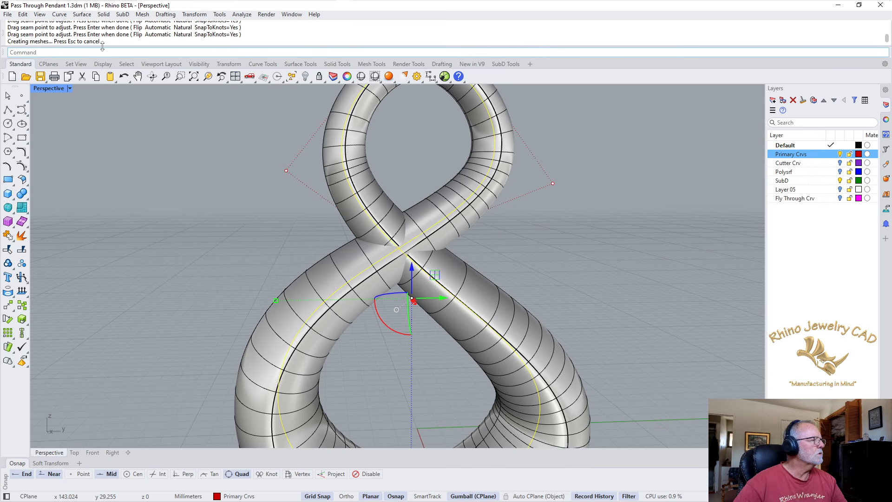
{"action": "type", "text": "Extr"}
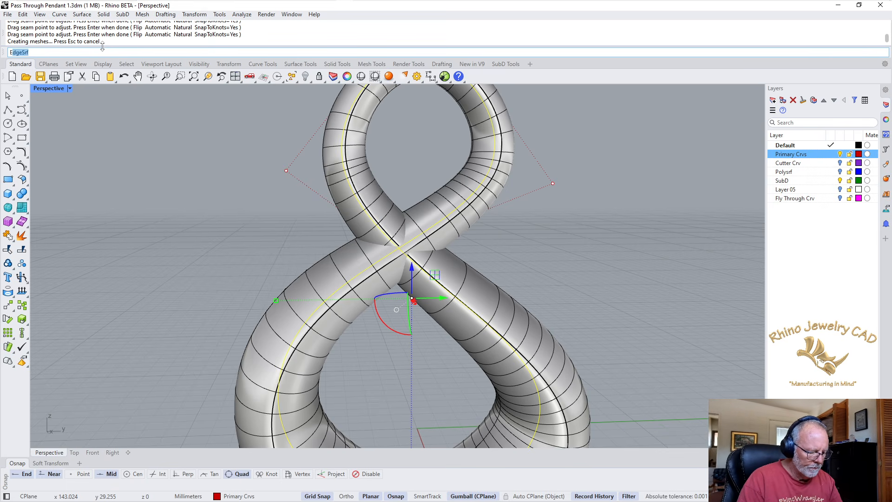
{"action": "type", "text": "actIsocurve"}
{"action": "key", "text": "Return"}
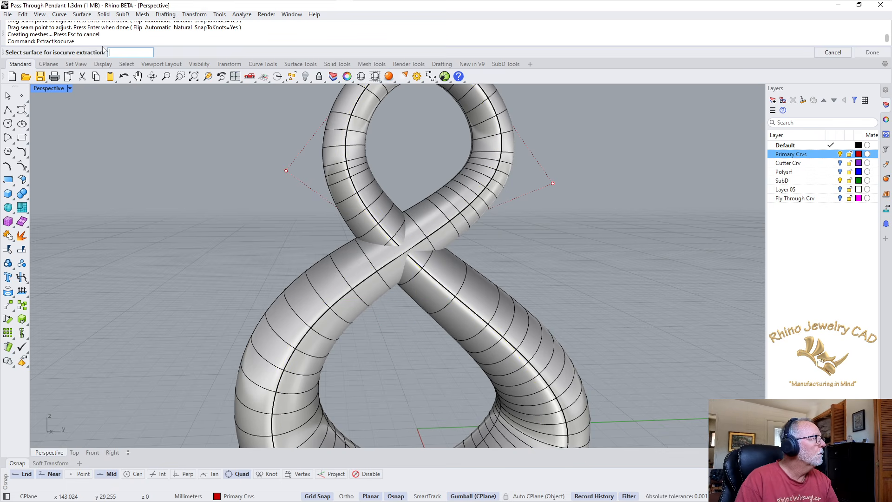
{"action": "left_click", "coordinate": [397, 206]}
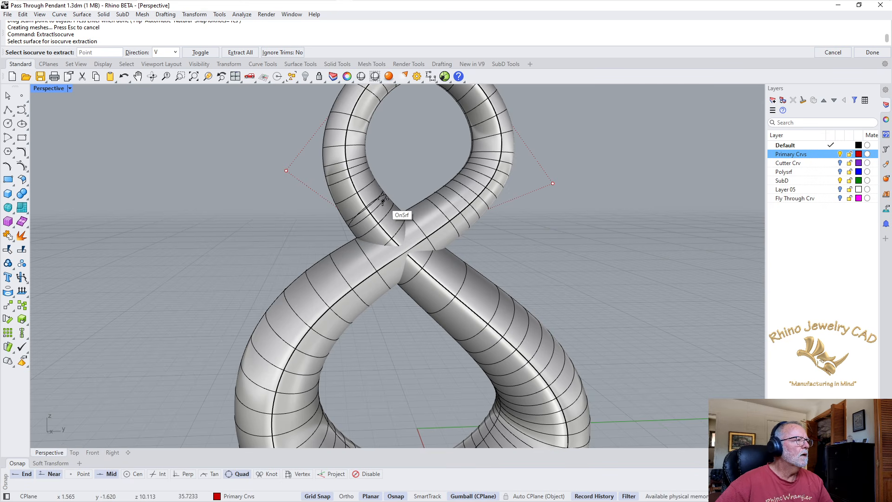
{"action": "left_click", "coordinate": [199, 53]}
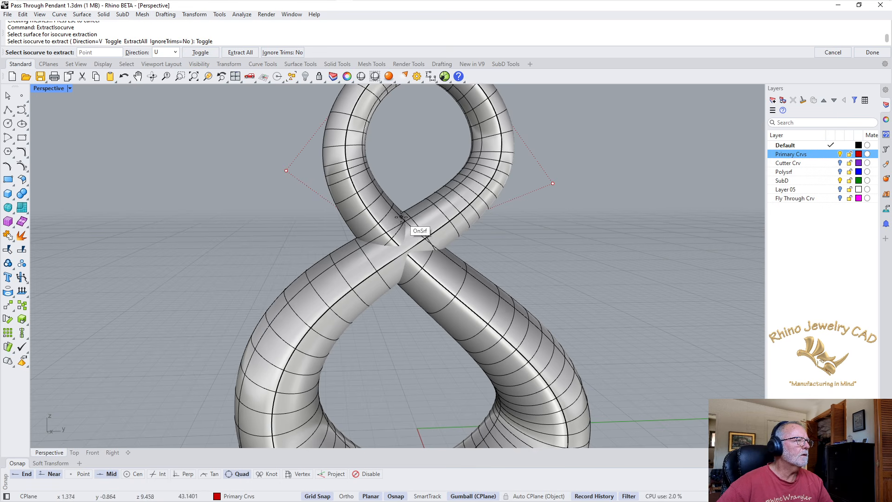
{"action": "left_click", "coordinate": [201, 52]}
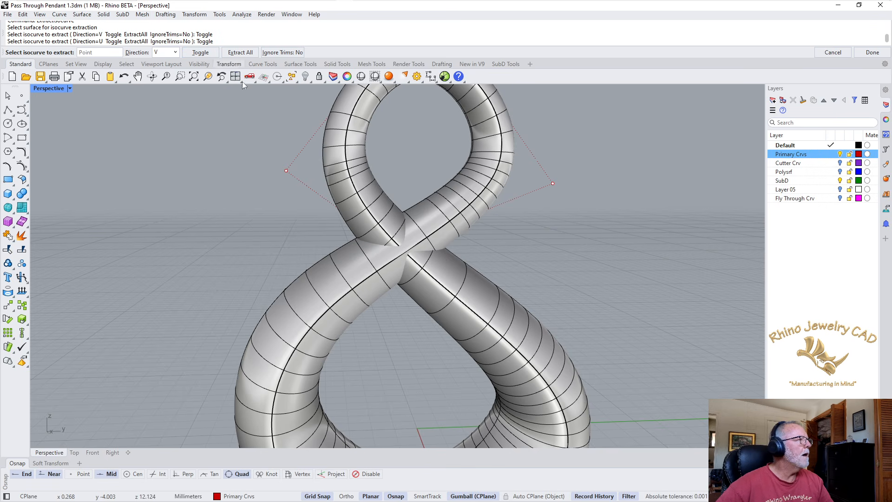
{"action": "left_click", "coordinate": [383, 214]}
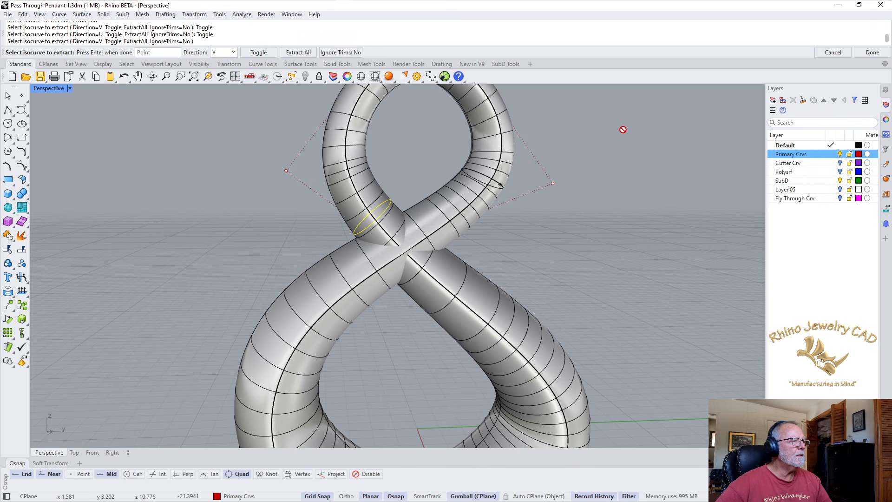
{"action": "key", "text": "Return"}
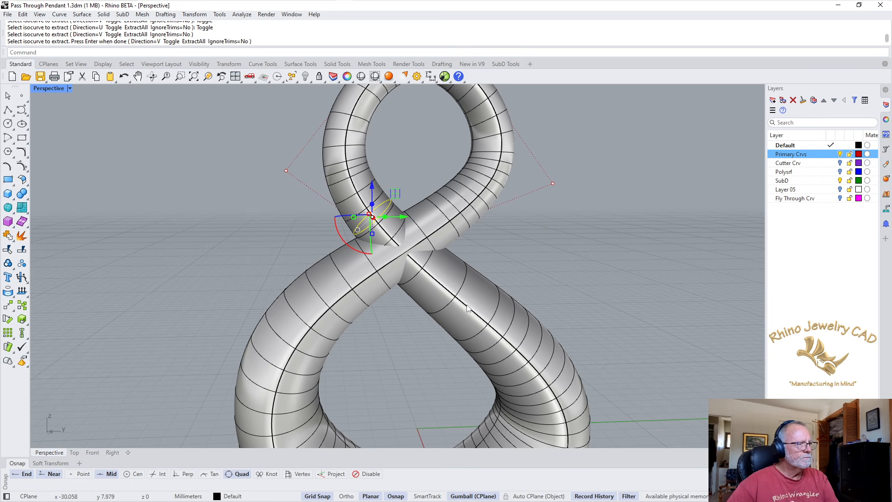
Delete the swept surface, keeping the extracted isocurve, and accept the history break.
{"action": "left_click", "coordinate": [486, 288]}
{"action": "key", "text": "Delete"}
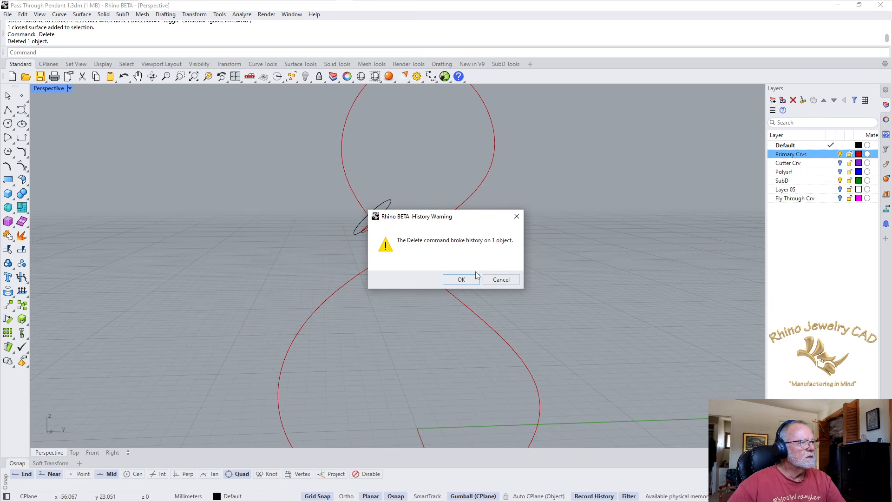
{"action": "left_click", "coordinate": [458, 280]}
Scale the extracted isocurve down in 3D to nearly the size of the small red ellipse near the crossing.
{"action": "right_click_drag", "start_coordinate": [251, 218], "coordinate": [361, 245]}
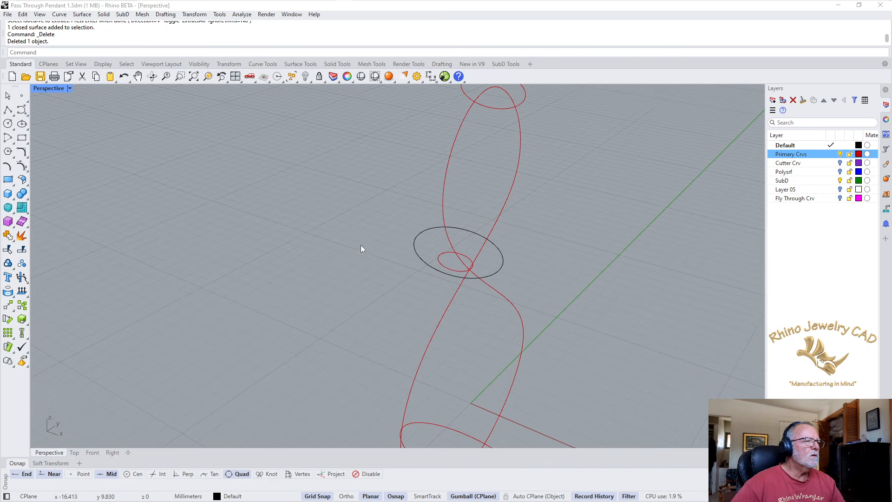
{"action": "scroll", "coordinate": [465, 269], "scroll_direction": "up", "scroll_amount": 1}
{"action": "scroll", "coordinate": [465, 269], "scroll_direction": "up", "scroll_amount": 3}
{"action": "left_click", "coordinate": [539, 241]}
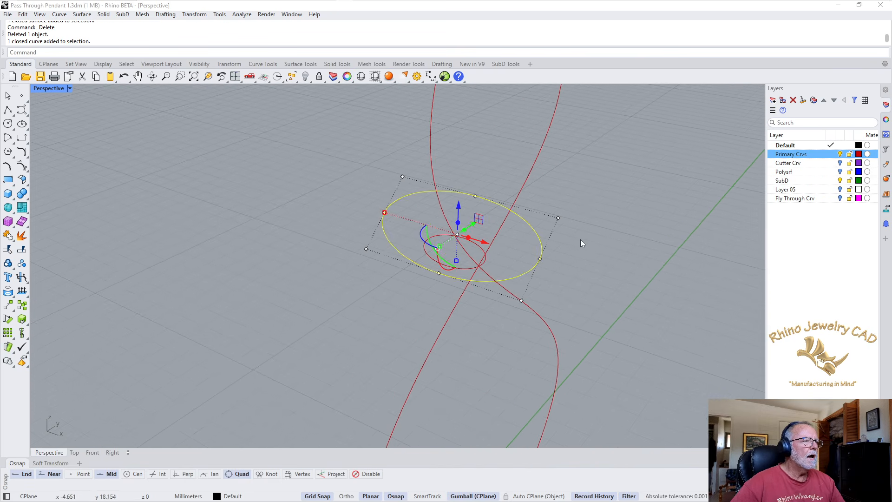
{"action": "mouse_move", "coordinate": [581, 242]}
{"action": "right_mouse_down"}
{"action": "mouse_move", "coordinate": [564, 261]}
{"action": "mouse_move", "coordinate": [525, 221]}
{"action": "mouse_move", "coordinate": [514, 236]}
{"action": "mouse_move", "coordinate": [602, 247]}
{"action": "mouse_move", "coordinate": [590, 246]}
{"action": "right_mouse_up"}
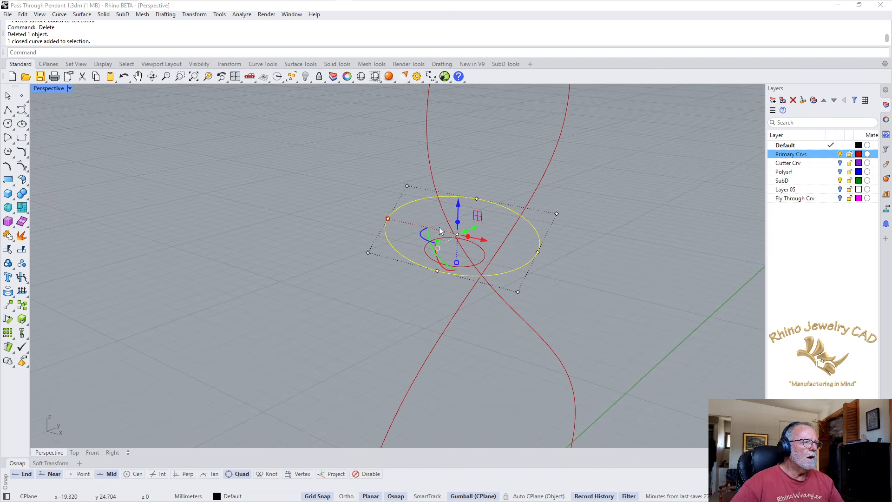
{"action": "left_click_drag", "start_coordinate": [388, 219], "coordinate": [439, 238]}
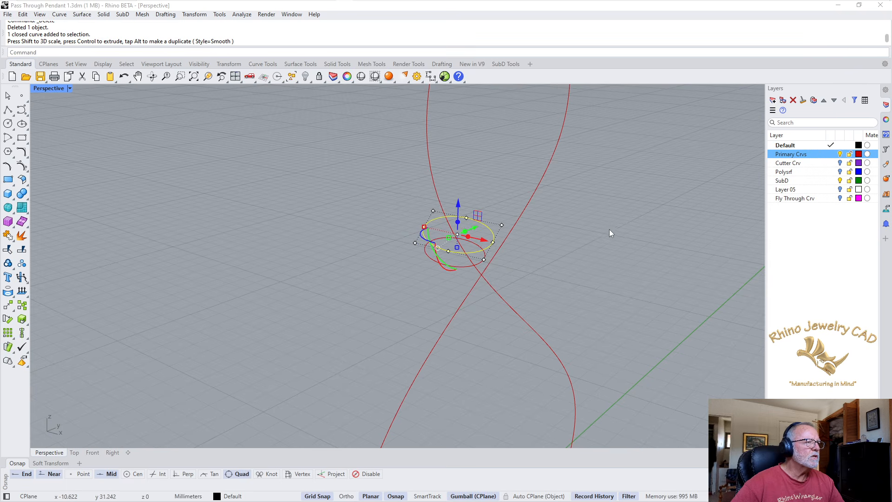
{"action": "right_click_drag", "start_coordinate": [610, 229], "coordinate": [486, 230]}
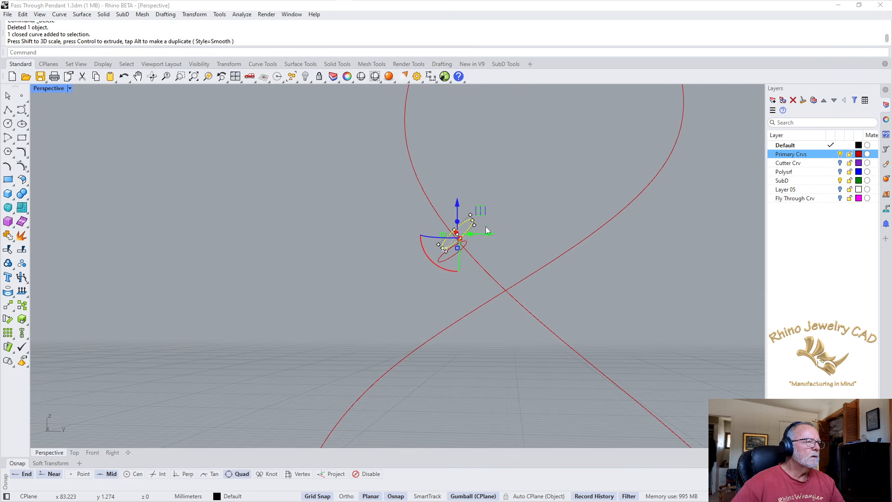
Delete the scaled isocurve near the crossing, keeping the small red ellipse beneath it.
{"action": "right_click_drag", "start_coordinate": [552, 223], "coordinate": [565, 250]}
{"action": "key", "text": "Delete"}
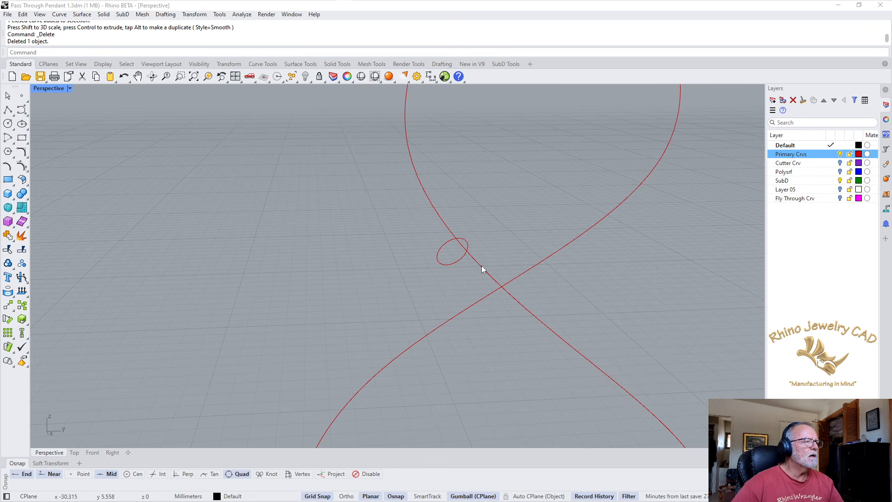
Set the construction plane to the small red ellipse near the crossing and extrude the ellipse in both directions into a closed tube.
{"action": "left_click", "coordinate": [456, 260]}
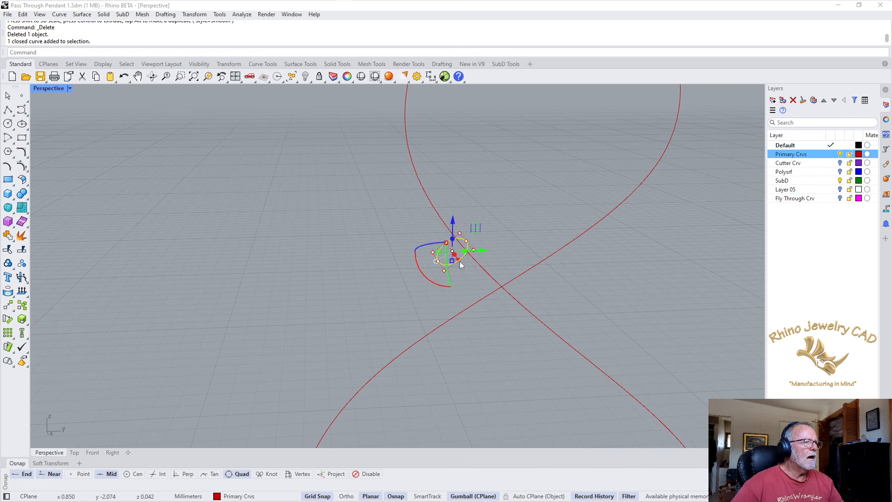
{"action": "left_click", "coordinate": [269, 80]}
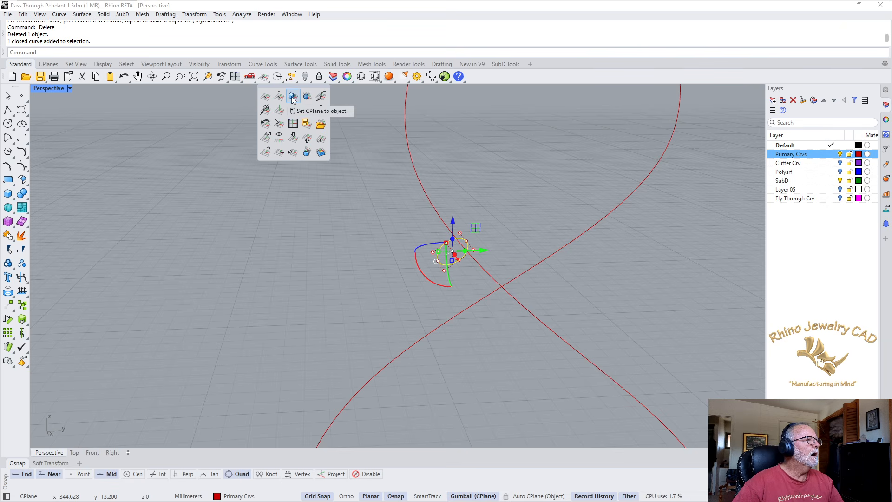
{"action": "left_click", "coordinate": [293, 97]}
{"action": "right_click_drag", "start_coordinate": [513, 271], "coordinate": [506, 247]}
{"action": "left_click_drag", "start_coordinate": [459, 263], "coordinate": [532, 328]}
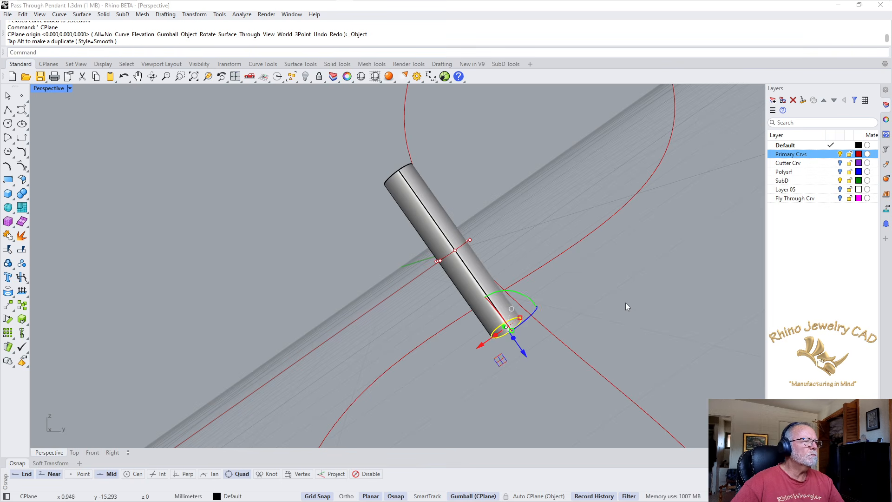
Try a strong symmetric bend of the tube in the Right view, with object snaps and grid snap off and the spine starting at its middle.
{"action": "double_click", "coordinate": [55, 88]}
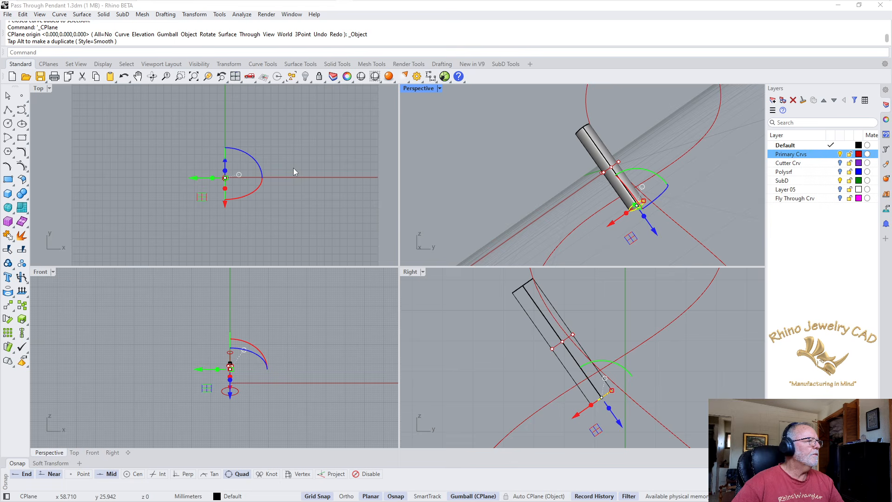
{"action": "double_click", "coordinate": [410, 272]}
{"action": "right_click_drag", "start_coordinate": [292, 269], "coordinate": [335, 276]}
{"action": "left_click", "coordinate": [320, 313]}
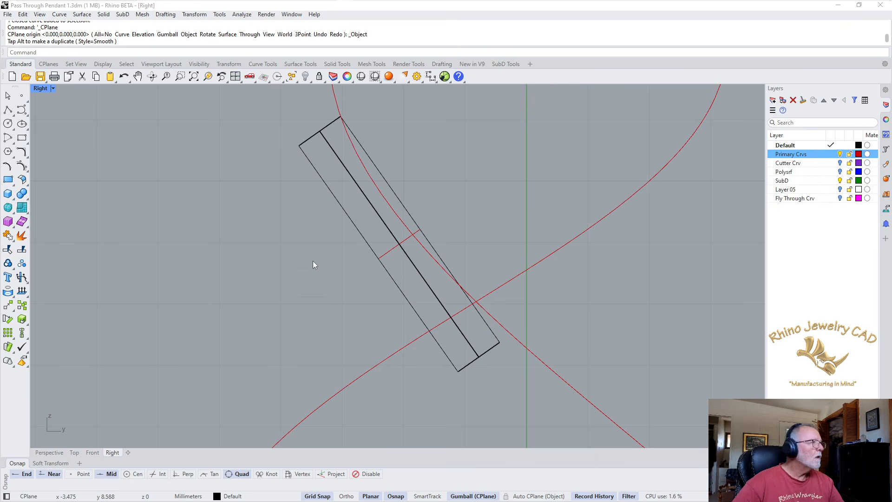
{"action": "left_click", "coordinate": [194, 14]}
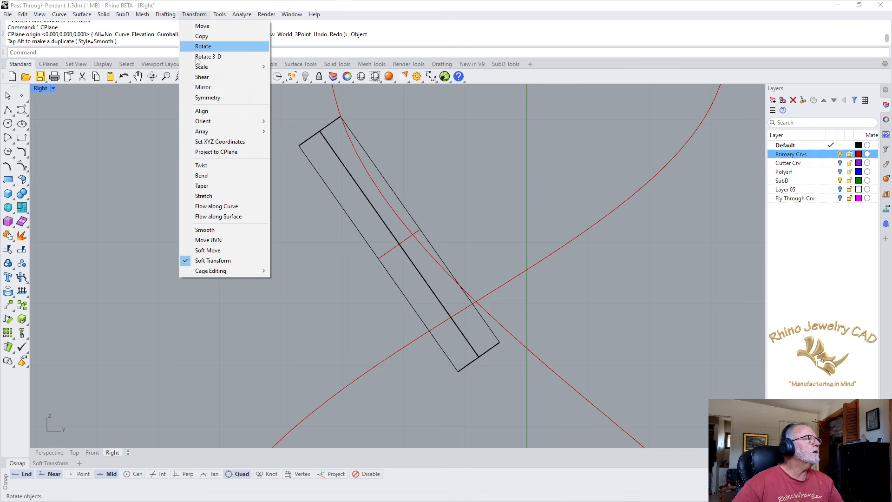
{"action": "left_click", "coordinate": [202, 175]}
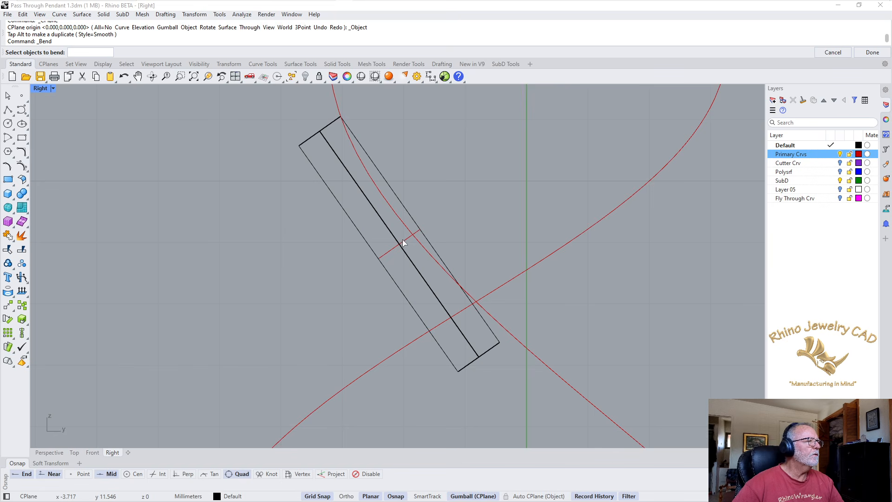
{"action": "left_click", "coordinate": [402, 293]}
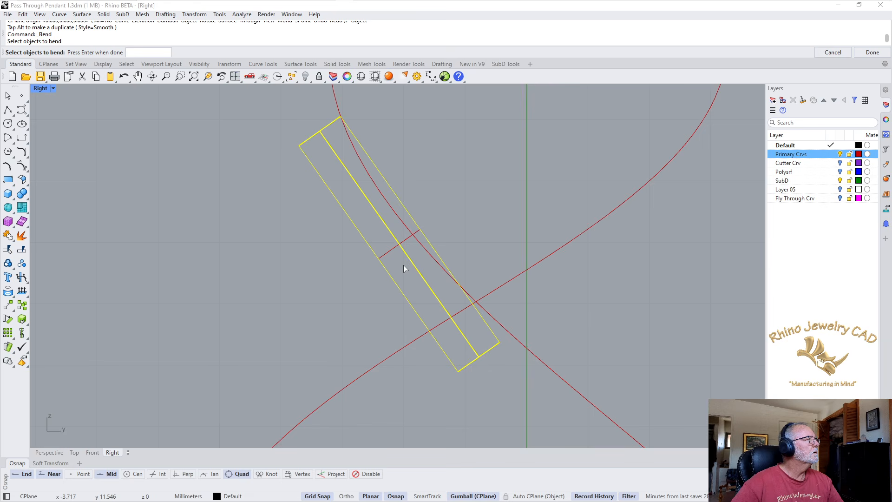
{"action": "key", "text": "Return"}
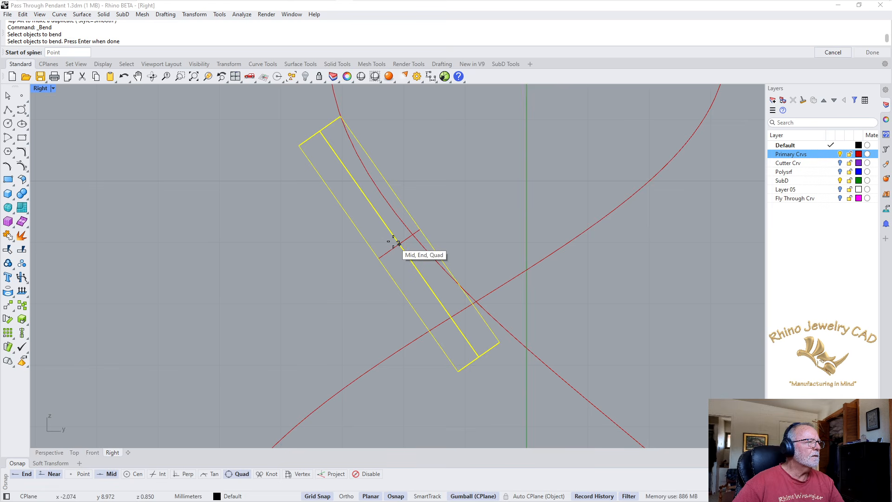
{"action": "left_click", "coordinate": [370, 474]}
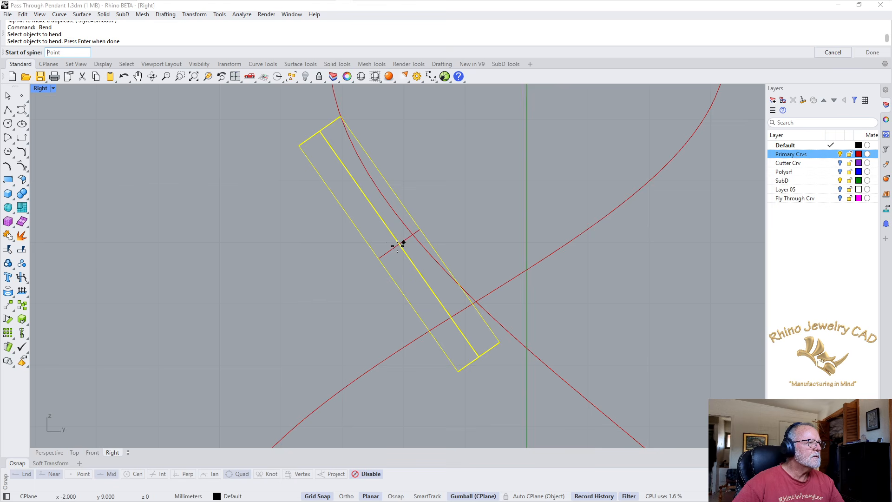
{"action": "left_click", "coordinate": [321, 496]}
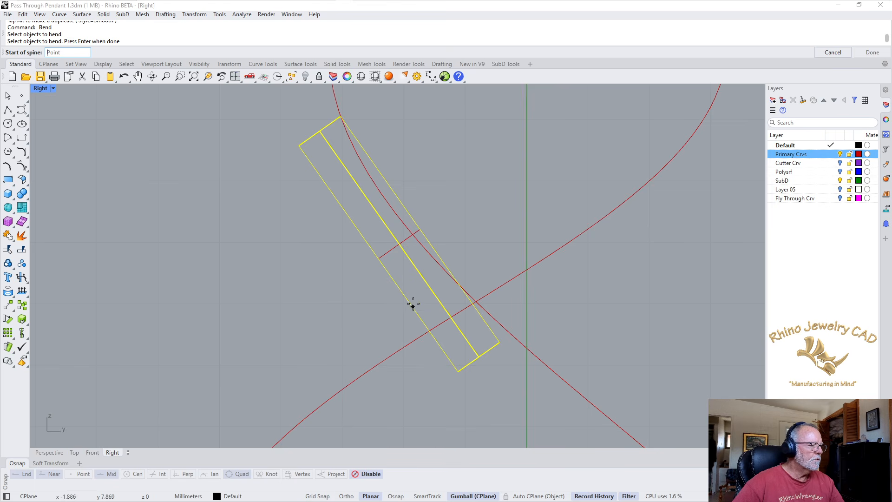
{"action": "left_click", "coordinate": [399, 244]}
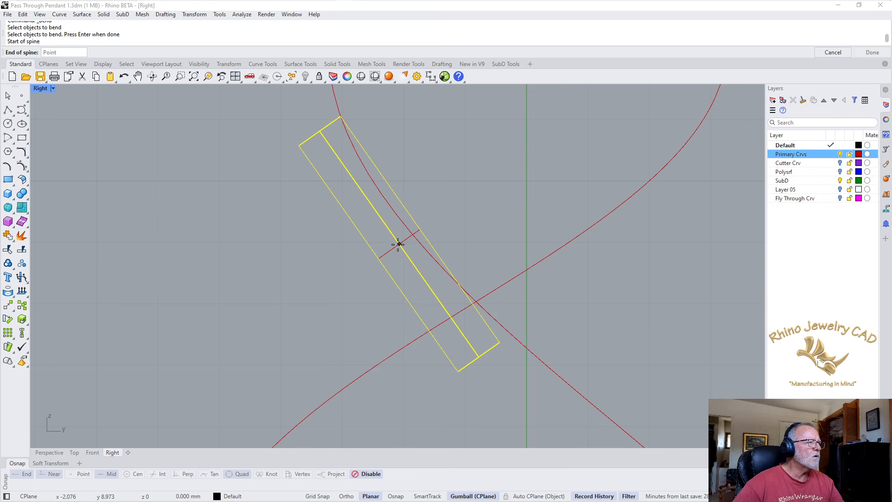
{"action": "left_click", "coordinate": [490, 374]}
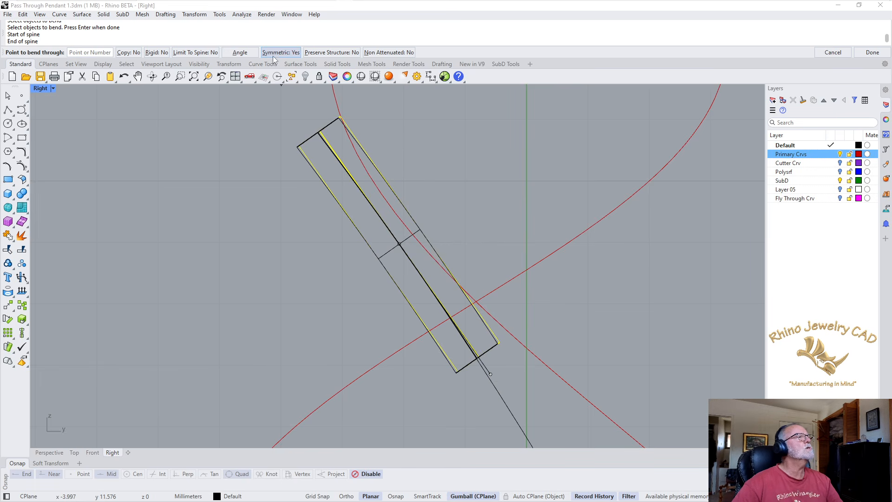
{"action": "left_click", "coordinate": [484, 308]}
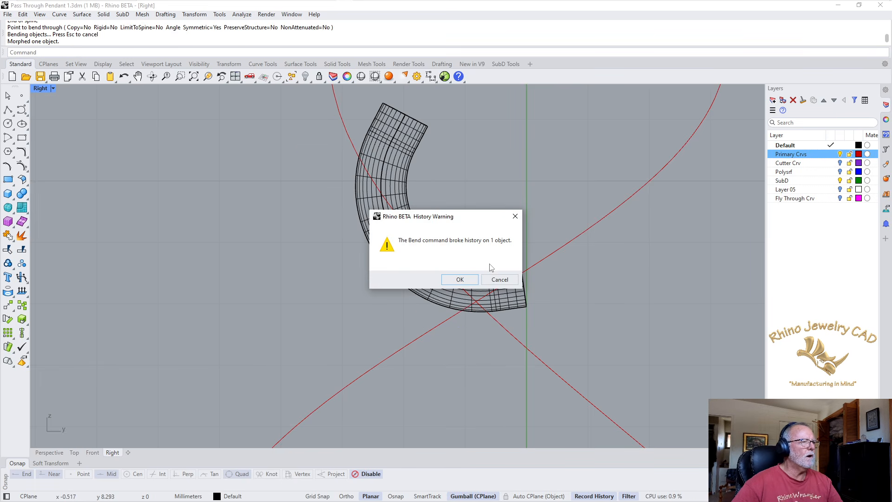
{"action": "left_click", "coordinate": [500, 279]}
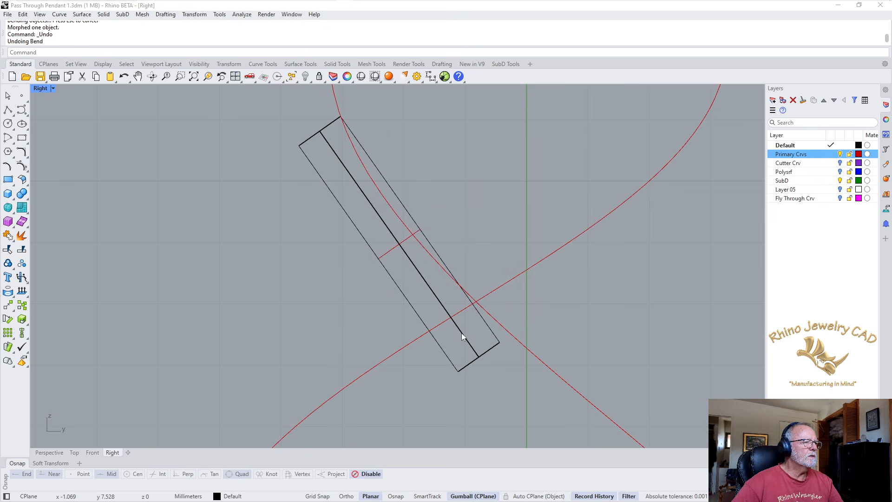
Try a gentler symmetric bend of the tube roughly following the rail curve, and delete the tube.
{"action": "right_click", "coordinate": [485, 254]}
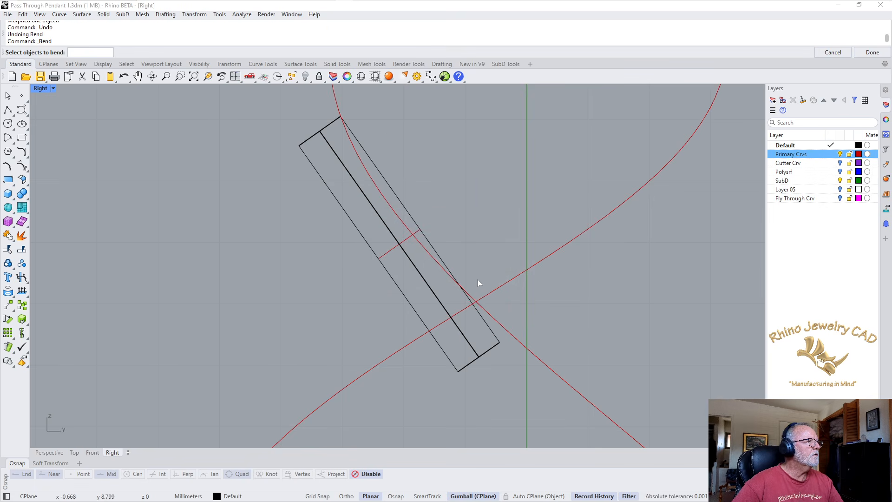
{"action": "left_click", "coordinate": [466, 340]}
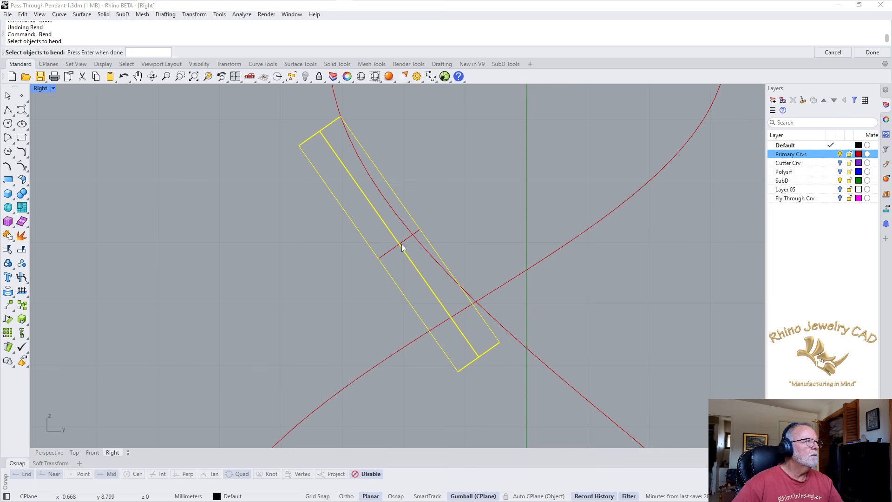
{"action": "key", "text": "Return"}
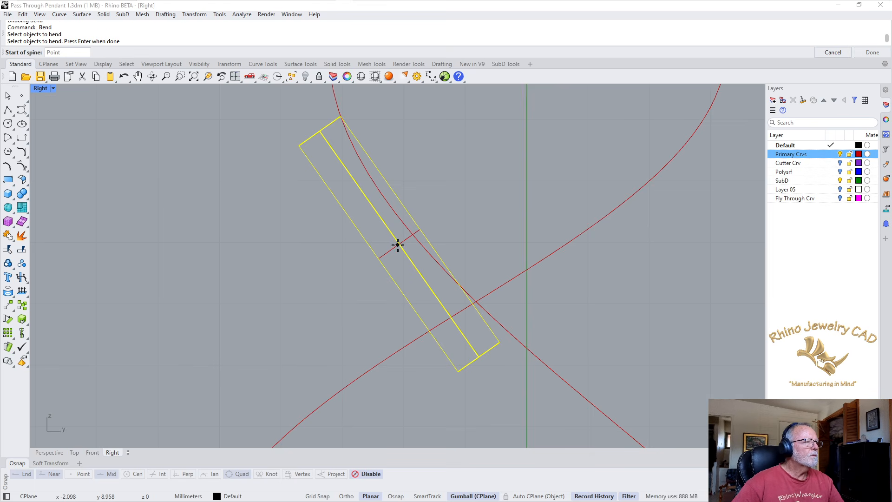
{"action": "left_click", "coordinate": [398, 245]}
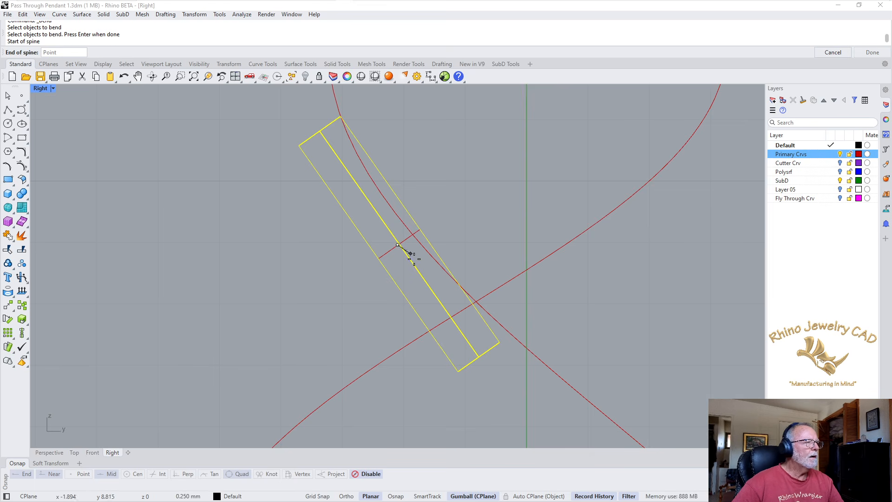
{"action": "left_click", "coordinate": [484, 367]}
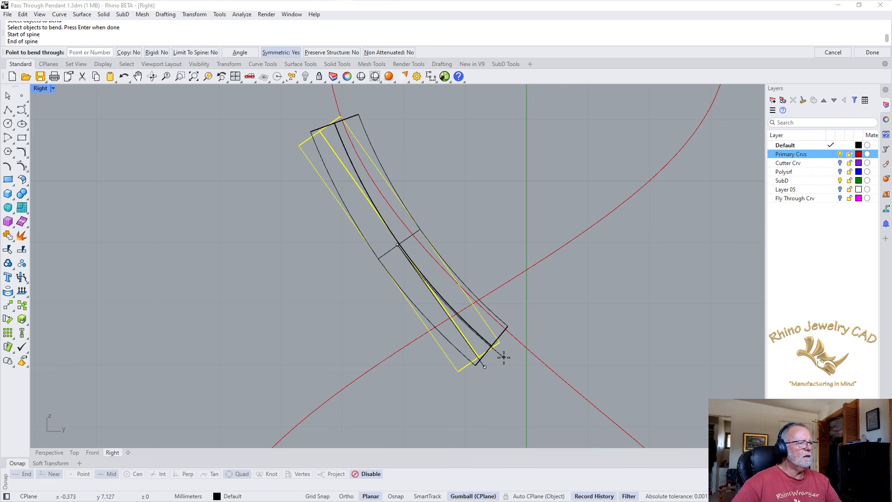
{"action": "left_click", "coordinate": [504, 358]}
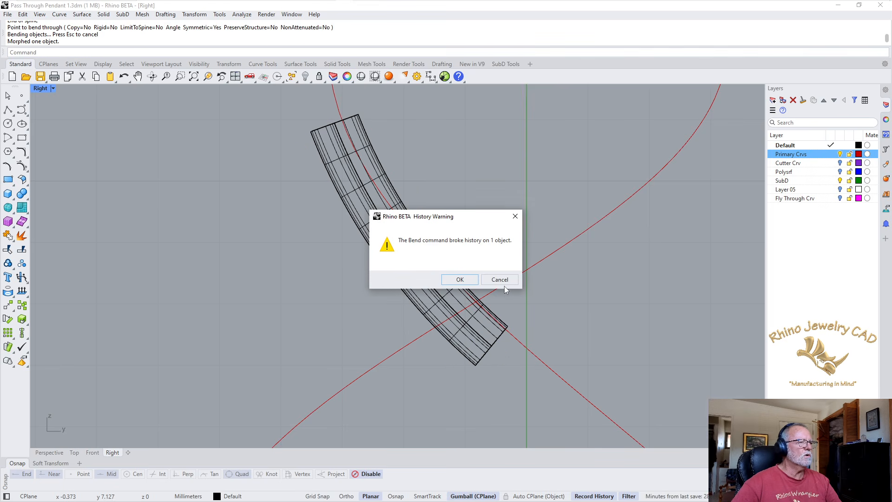
{"action": "left_click", "coordinate": [491, 281]}
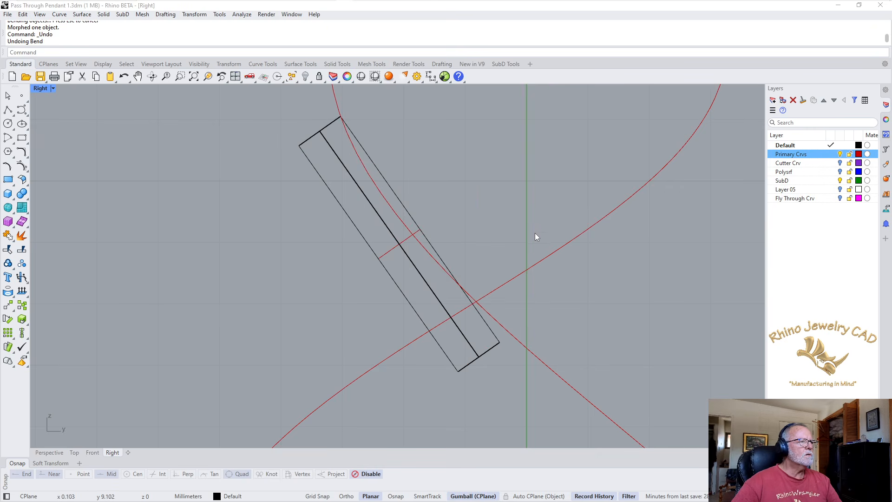
{"action": "left_click", "coordinate": [489, 353]}
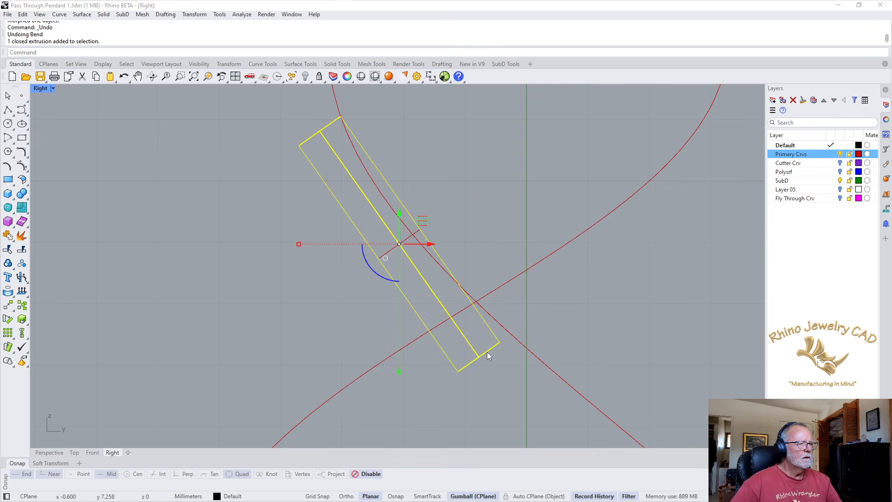
{"action": "key", "text": "Delete"}
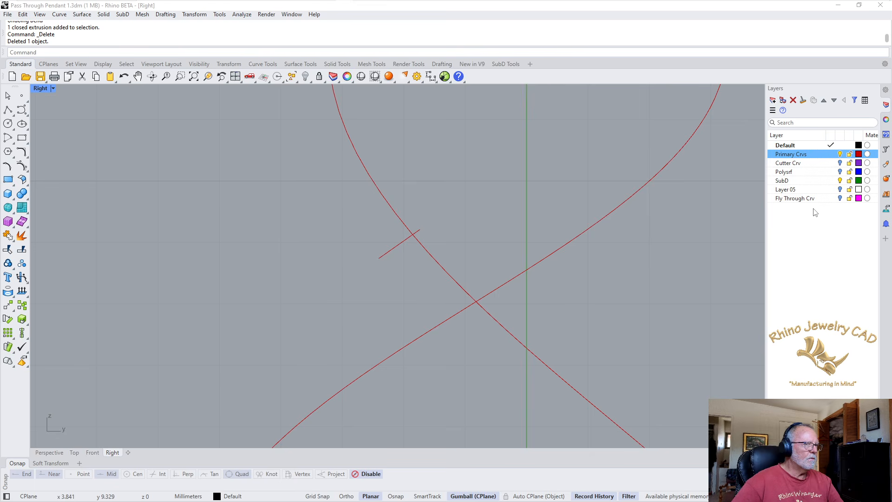
Show Layer 05 to examine its bent tube around the crossing, hide the layer again and review the figure-eight with its profiles.
{"action": "left_click", "coordinate": [840, 189]}
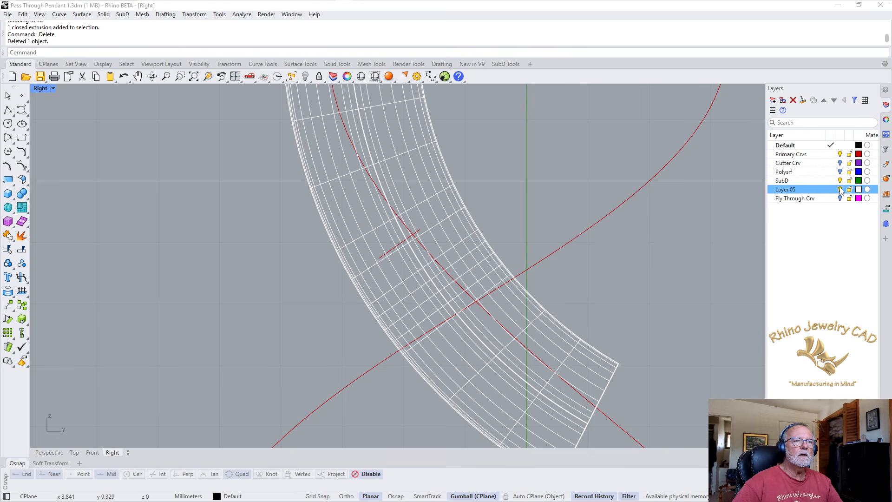
{"action": "left_click", "coordinate": [840, 190]}
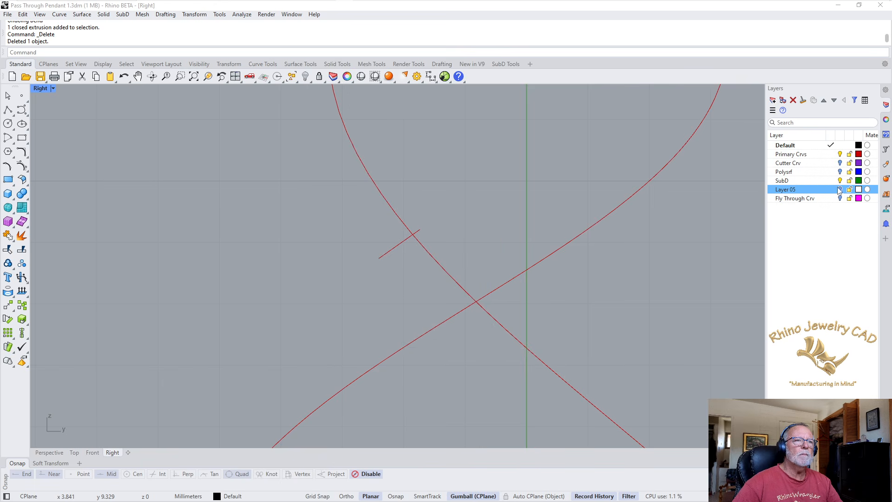
{"action": "scroll", "coordinate": [385, 210], "scroll_direction": "down", "scroll_amount": 3}
{"action": "right_click_drag", "start_coordinate": [374, 265], "coordinate": [408, 290]}
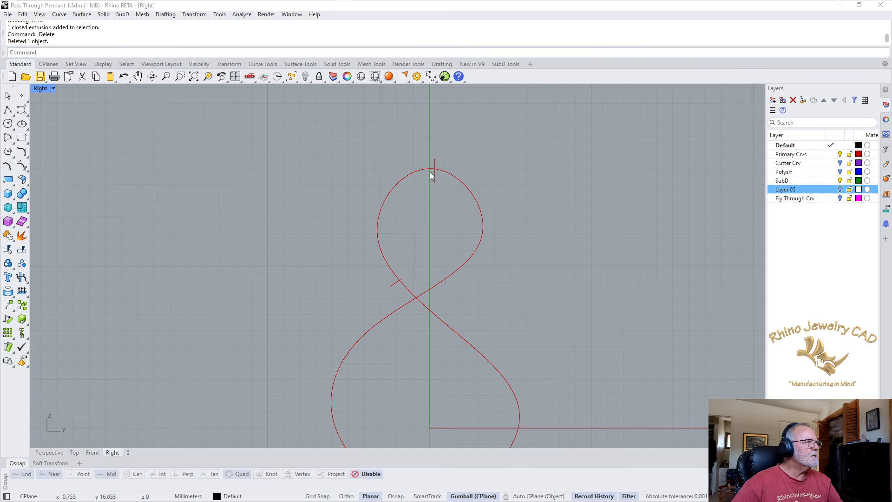
{"action": "scroll", "coordinate": [415, 332], "scroll_direction": "up", "scroll_amount": 2}
{"action": "scroll", "coordinate": [409, 299], "scroll_direction": "down", "scroll_amount": 3}
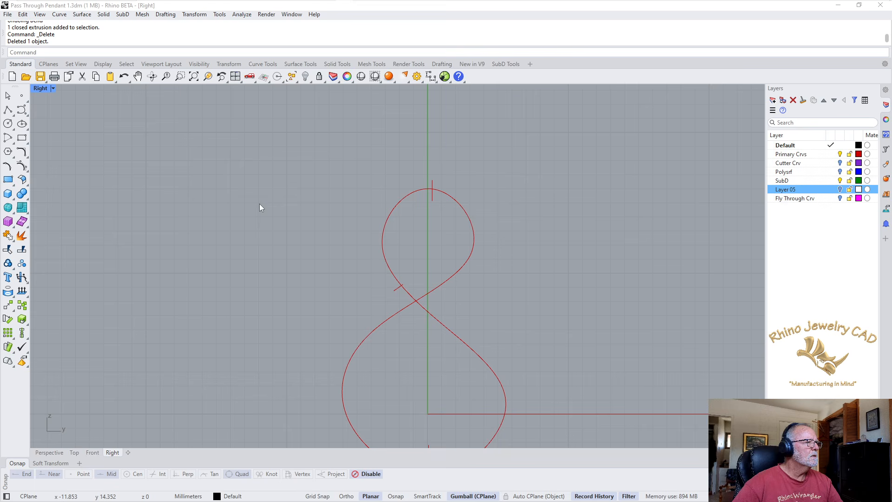
Reset the construction plane of the Perspective view to World Top.
{"action": "double_click", "coordinate": [43, 88]}
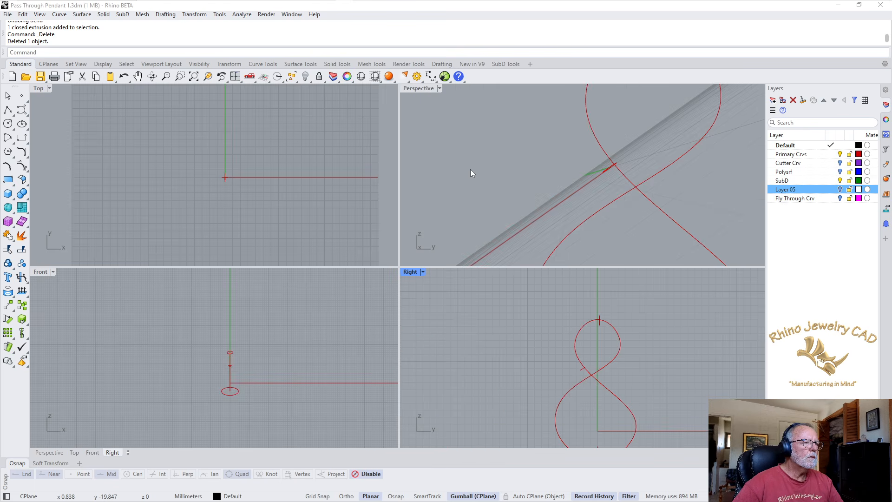
{"action": "double_click", "coordinate": [428, 90]}
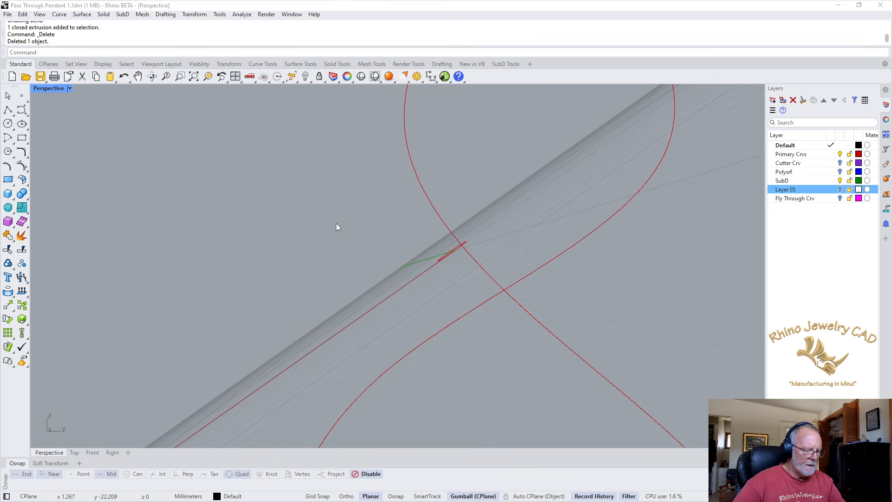
{"action": "type", "text": "W"}
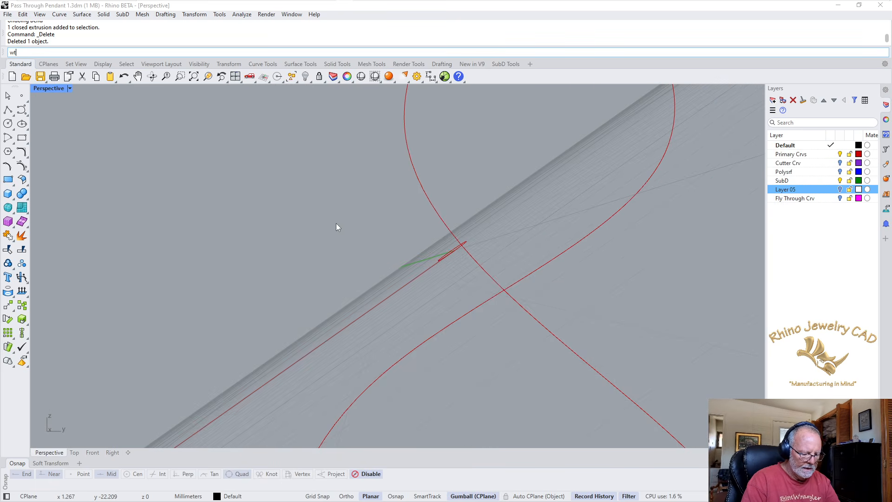
{"action": "type", "text": "t"}
{"action": "key", "text": "Return"}
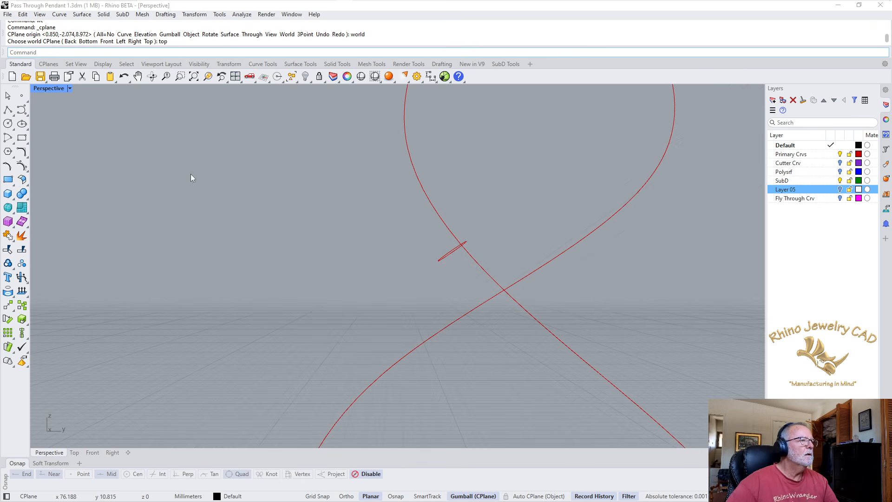
Check the curve direction of the figure-eight rail with the Dir command, without flipping it.
{"action": "scroll", "coordinate": [425, 229], "scroll_direction": "down", "scroll_amount": 5}
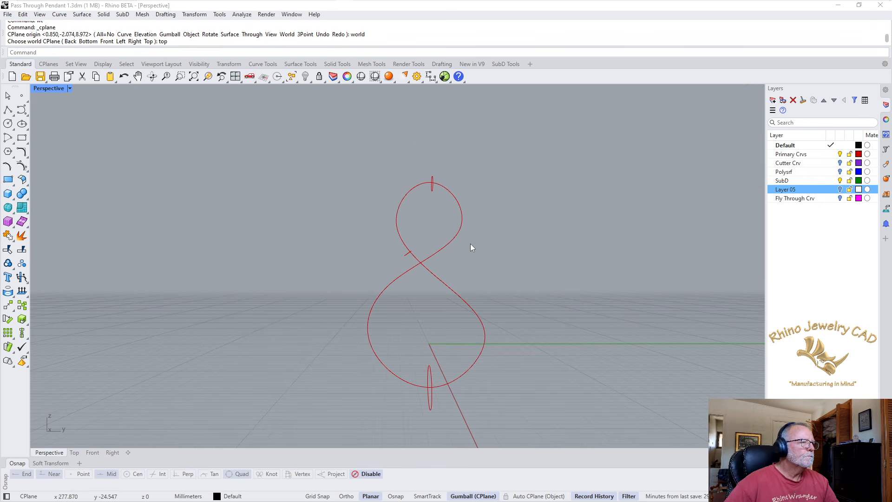
{"action": "left_click", "coordinate": [446, 250]}
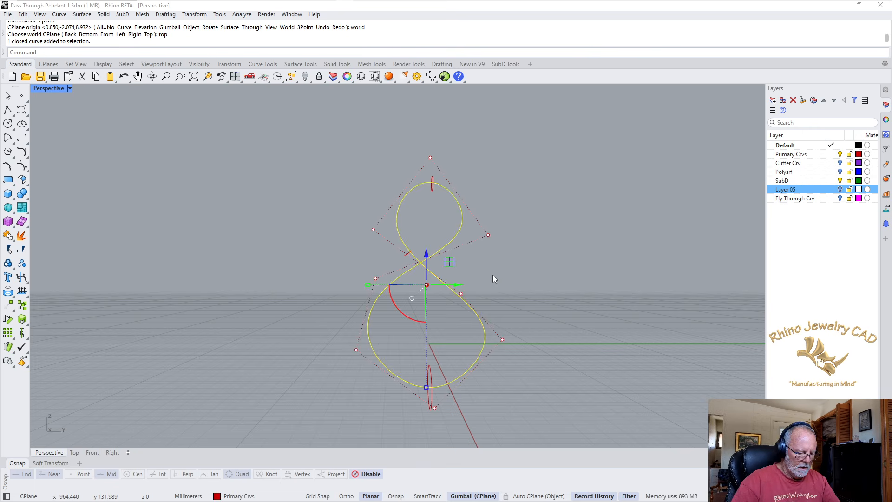
{"action": "type", "text": "dir"}
{"action": "key", "text": "Return"}
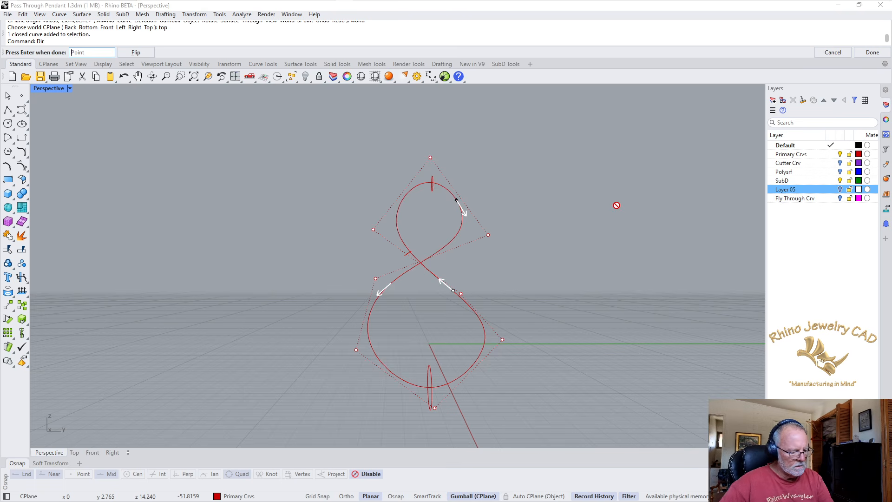
{"action": "key", "text": "Return"}
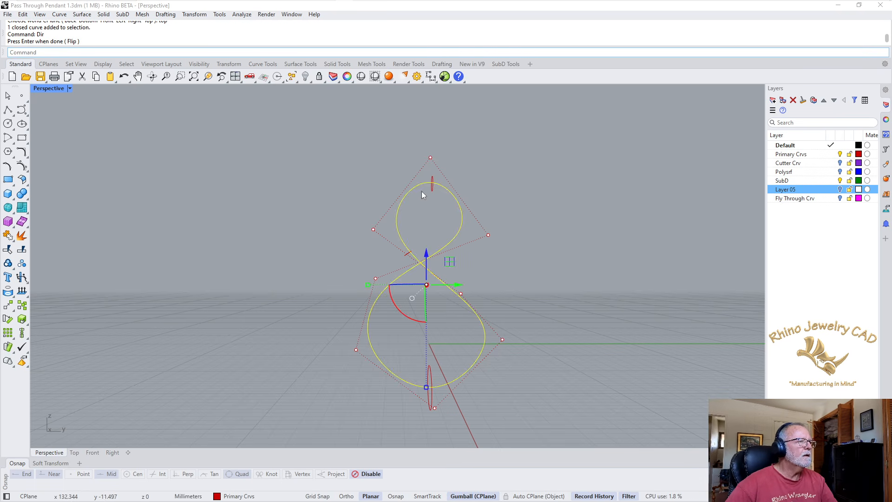
Start a one-rail sweep along the figure-eight curve, using the top and bottom ovals as sweep shapes.
{"action": "mouse_move", "coordinate": [556, 172]}
{"action": "right_mouse_down"}
{"action": "mouse_move", "coordinate": [570, 174]}
{"action": "mouse_move", "coordinate": [543, 186]}
{"action": "mouse_move", "coordinate": [562, 163]}
{"action": "right_mouse_up"}
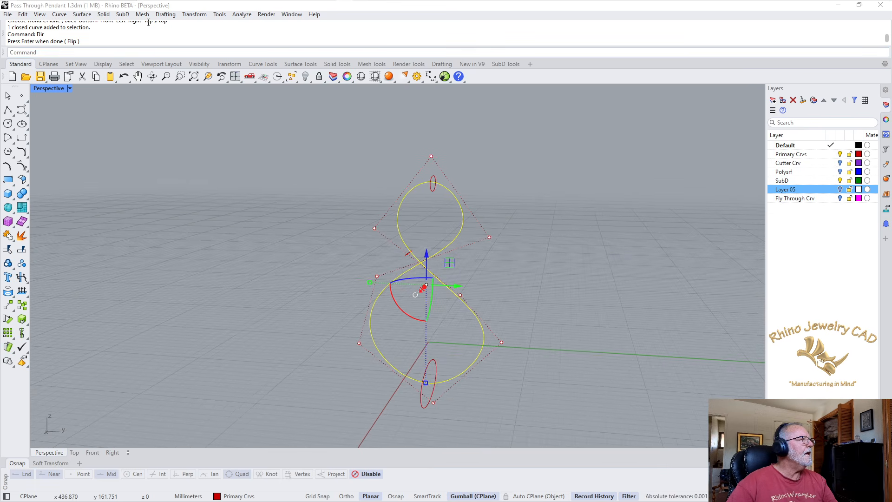
{"action": "left_click", "coordinate": [84, 14]}
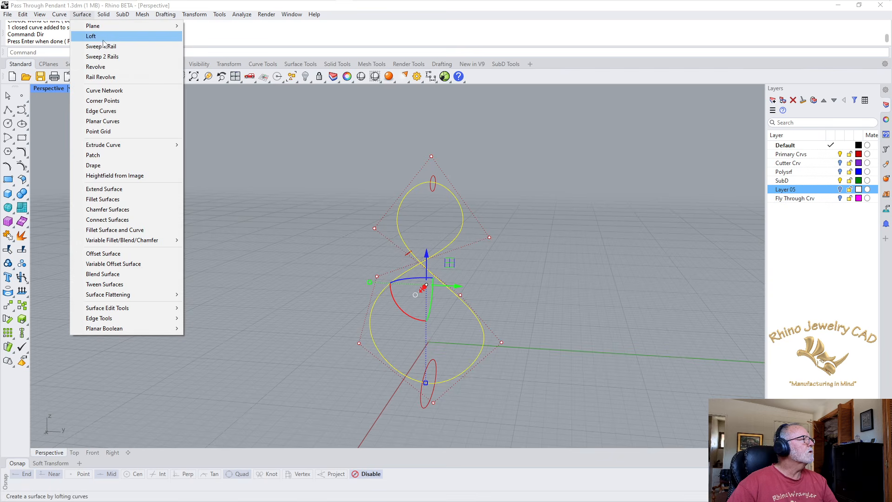
{"action": "left_click", "coordinate": [98, 45]}
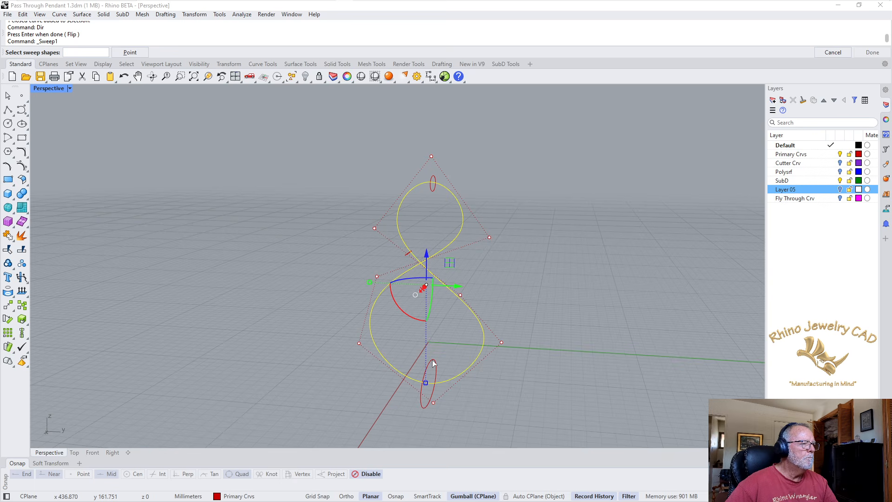
{"action": "left_click", "coordinate": [433, 195]}
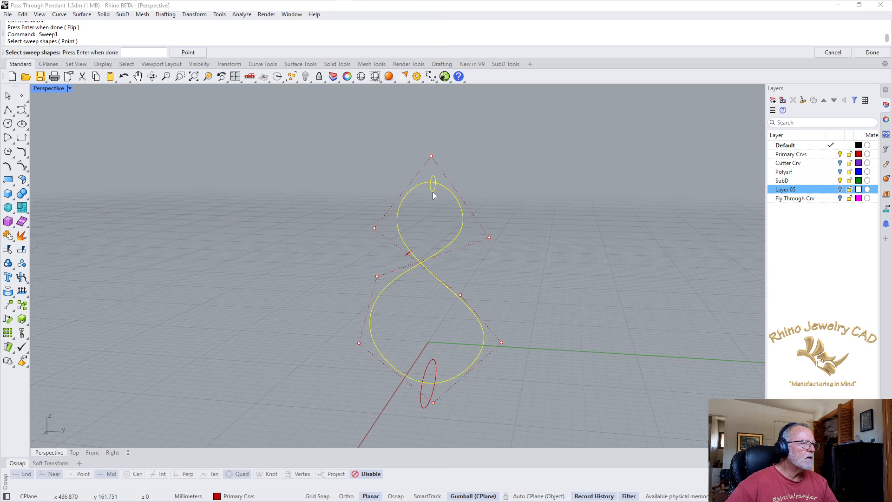
{"action": "left_click", "coordinate": [435, 362]}
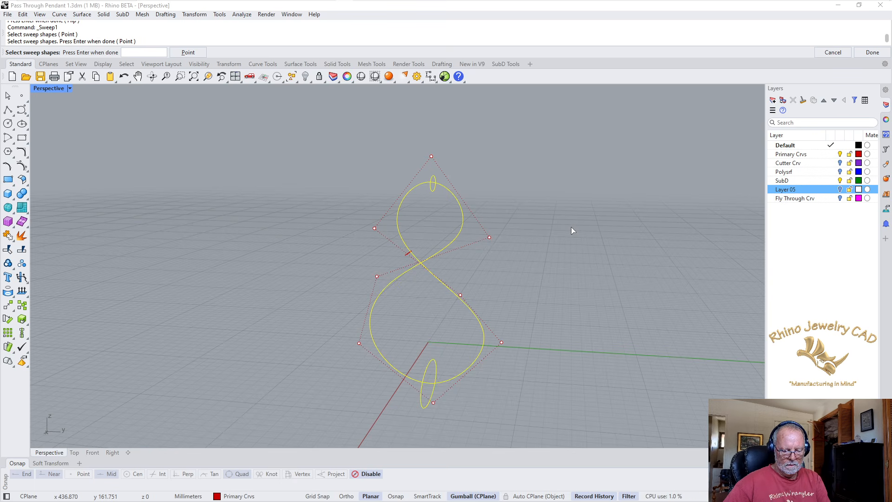
{"action": "key", "text": "Return"}
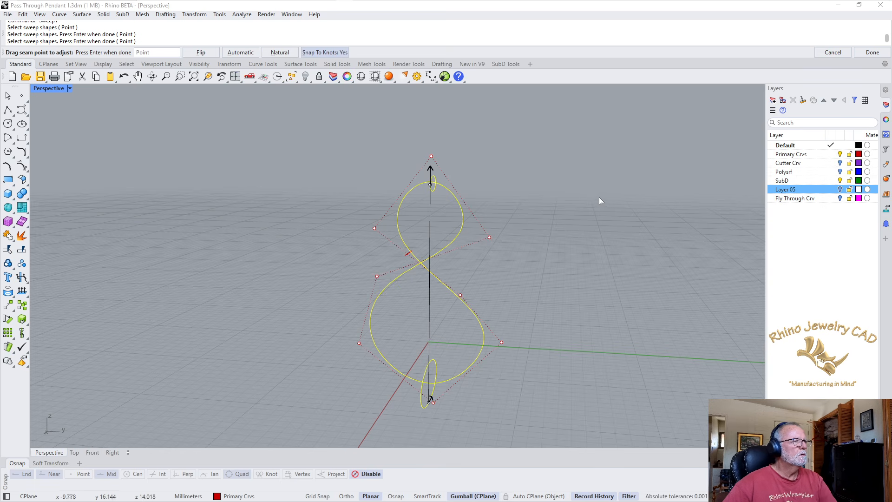
Align the bottom oval's seam point and direction with the top oval's, and create the sweep with Freeform frame style and unchanged cross sections.
{"action": "right_click_drag", "start_coordinate": [598, 197], "coordinate": [544, 195]}
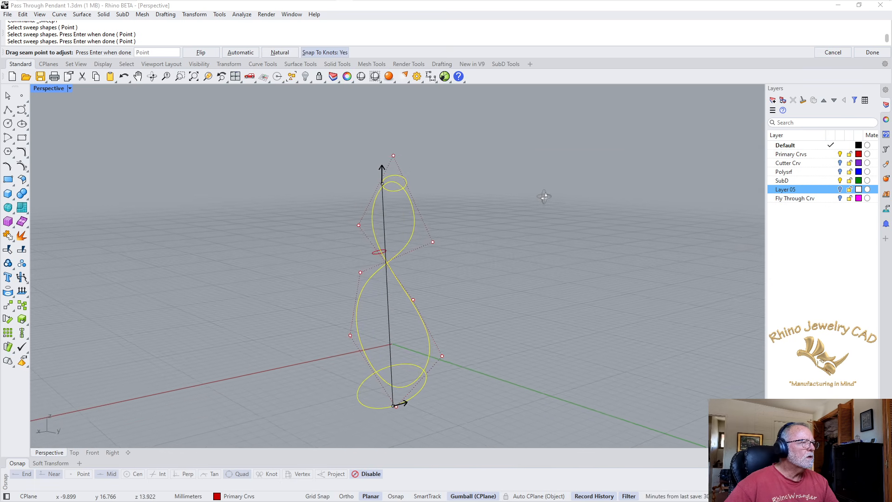
{"action": "left_click_drag", "start_coordinate": [395, 405], "coordinate": [358, 396]}
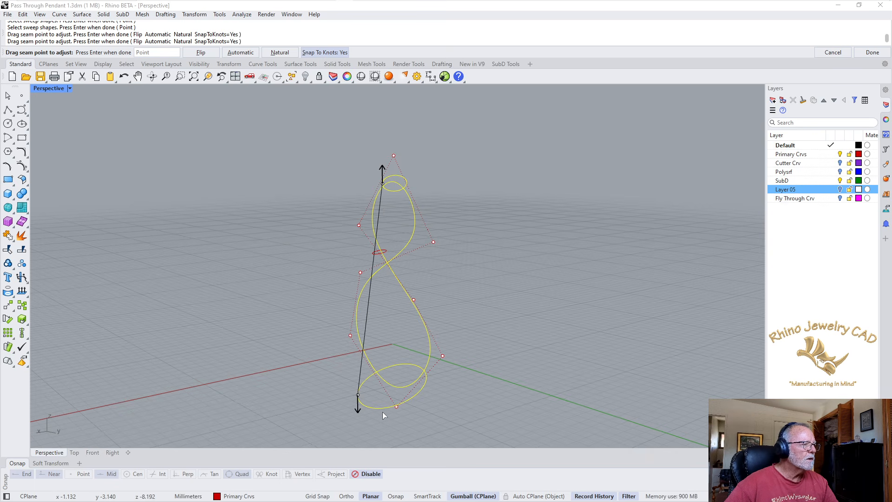
{"action": "left_click", "coordinate": [358, 409]}
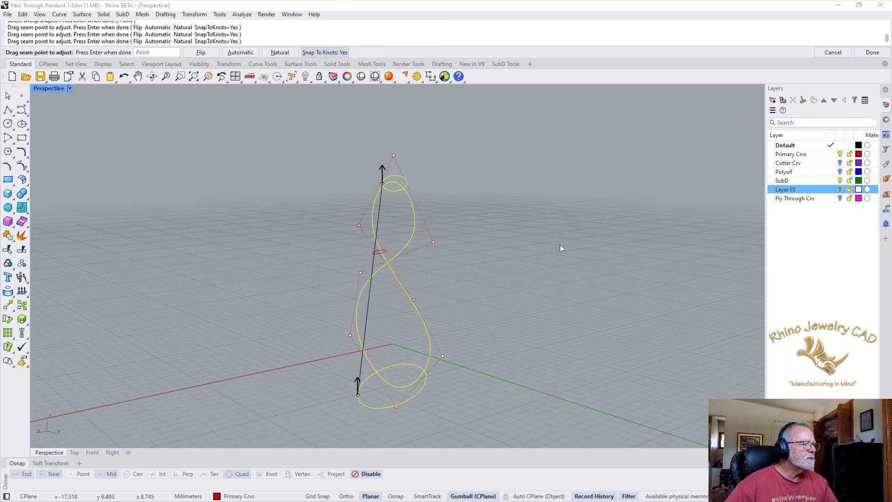
{"action": "right_click_drag", "start_coordinate": [560, 246], "coordinate": [509, 203]}
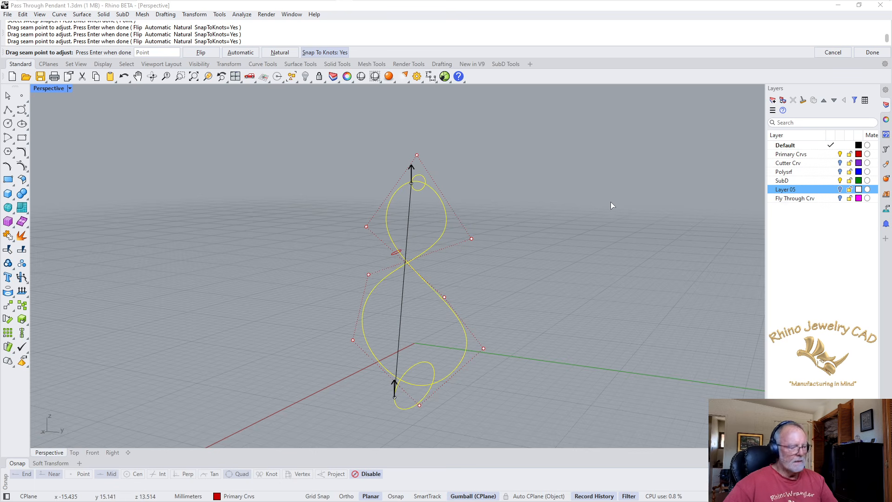
{"action": "key", "text": "Return"}
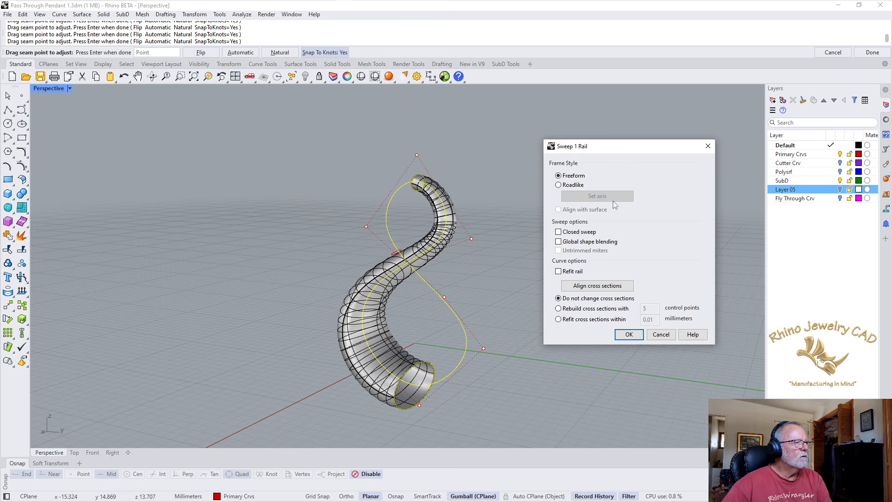
{"action": "left_click", "coordinate": [628, 335]}
Start another one-rail sweep along the same rail, choosing the bottom oval, the small oval near the crossing and the top oval curves in order.
{"action": "mouse_move", "coordinate": [503, 203]}
{"action": "right_mouse_down"}
{"action": "mouse_move", "coordinate": [537, 230]}
{"action": "mouse_move", "coordinate": [619, 226]}
{"action": "mouse_move", "coordinate": [534, 221]}
{"action": "mouse_move", "coordinate": [581, 212]}
{"action": "mouse_move", "coordinate": [516, 208]}
{"action": "right_mouse_up"}
{"action": "right_click", "coordinate": [516, 258]}
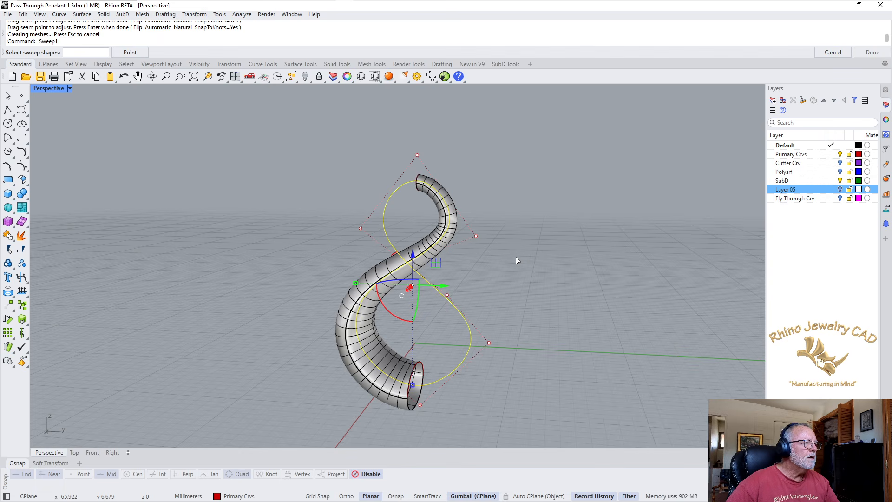
{"action": "left_click", "coordinate": [420, 361]}
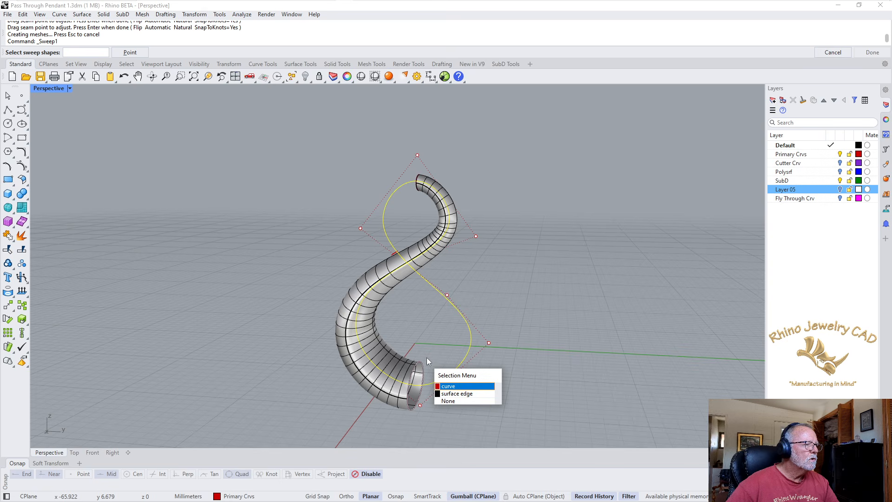
{"action": "left_click", "coordinate": [444, 389]}
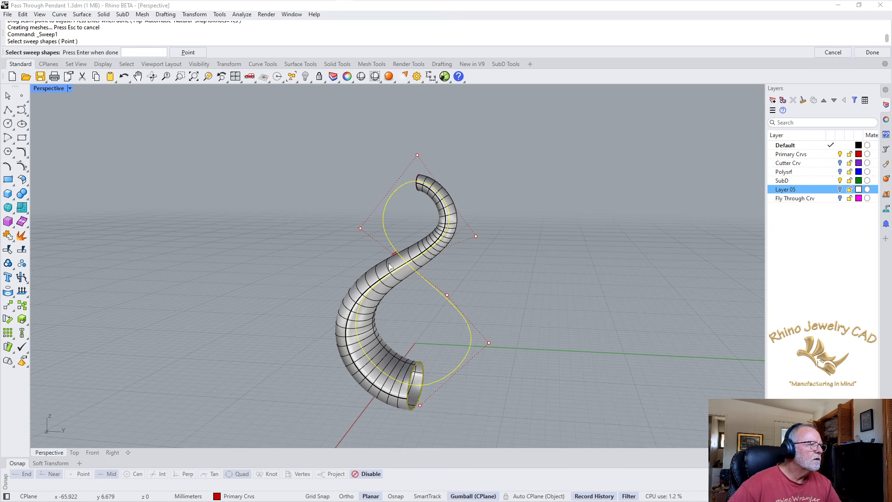
{"action": "scroll", "coordinate": [396, 257], "scroll_direction": "up", "scroll_amount": 4}
{"action": "left_click", "coordinate": [408, 243]}
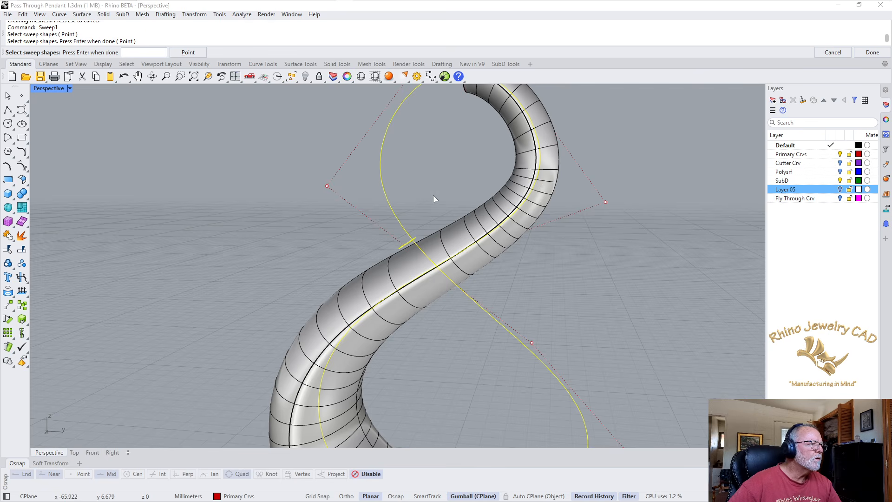
{"action": "scroll", "coordinate": [433, 199], "scroll_direction": "down", "scroll_amount": 6}
{"action": "right_click_drag", "start_coordinate": [433, 199], "coordinate": [488, 223]}
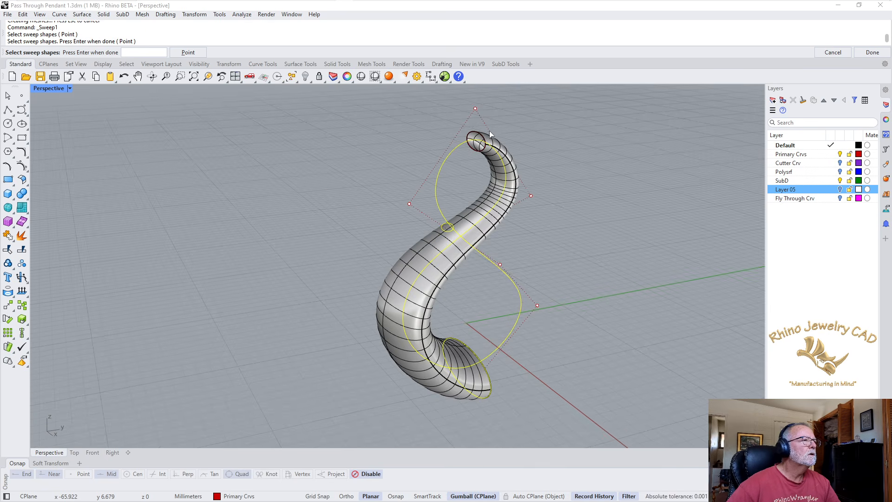
{"action": "left_click", "coordinate": [483, 139]}
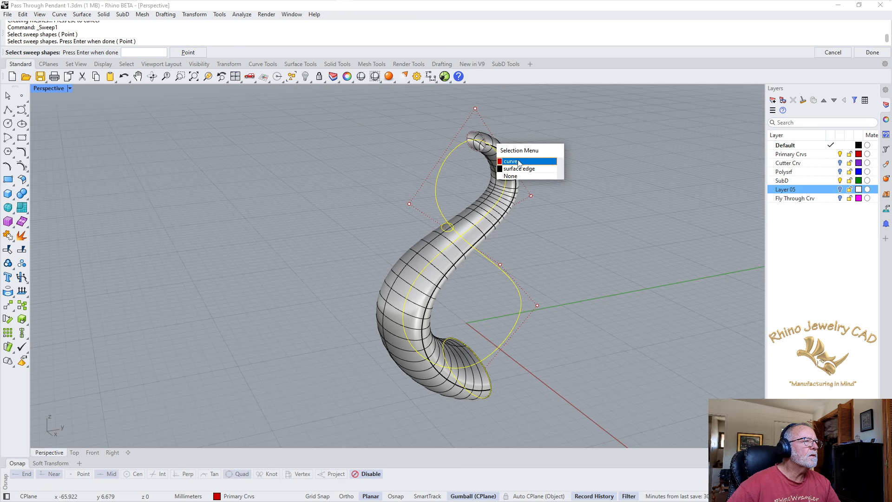
{"action": "left_click", "coordinate": [518, 160]}
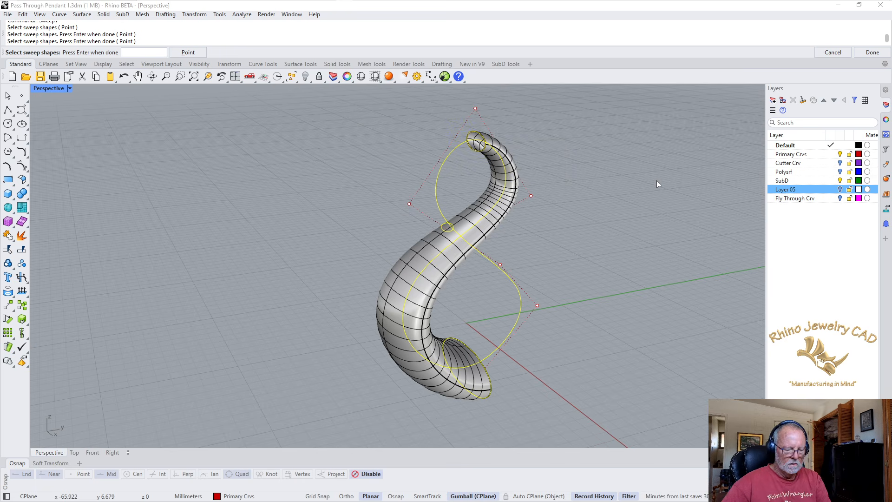
Accept the seam points of the three ovals and create the second half's sweep with Freeform frame style and unchanged cross sections.
{"action": "key", "text": "Return"}
{"action": "mouse_move", "coordinate": [611, 274]}
{"action": "right_mouse_down"}
{"action": "mouse_move", "coordinate": [498, 262]}
{"action": "mouse_move", "coordinate": [572, 271]}
{"action": "mouse_move", "coordinate": [514, 271]}
{"action": "mouse_move", "coordinate": [606, 268]}
{"action": "mouse_move", "coordinate": [607, 261]}
{"action": "right_mouse_up"}
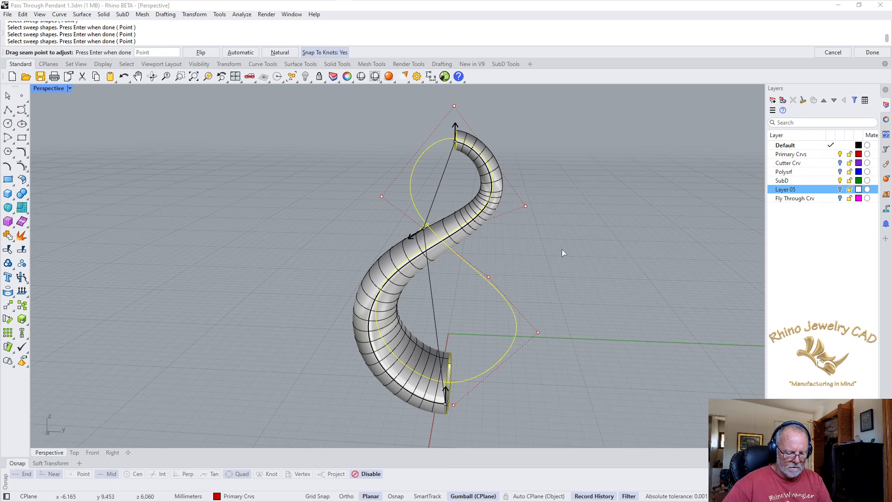
{"action": "key", "text": "Return"}
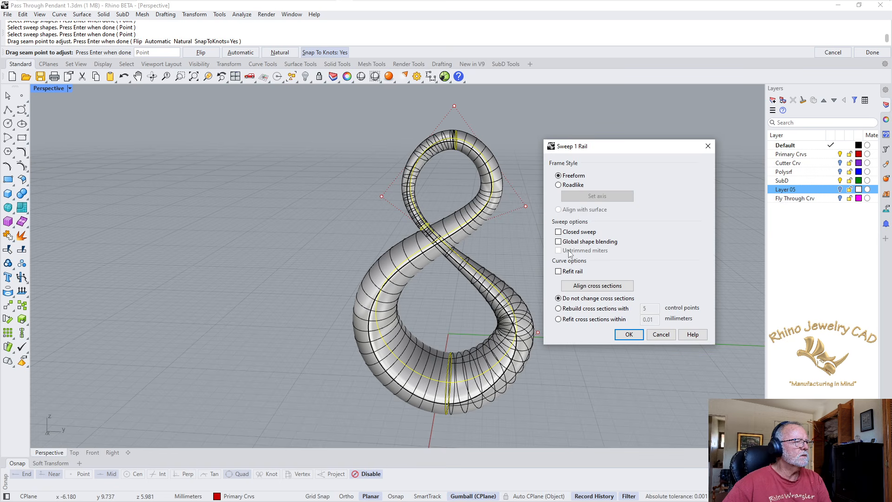
{"action": "left_click", "coordinate": [632, 335]}
{"action": "right_click_drag", "start_coordinate": [510, 226], "coordinate": [545, 188]}
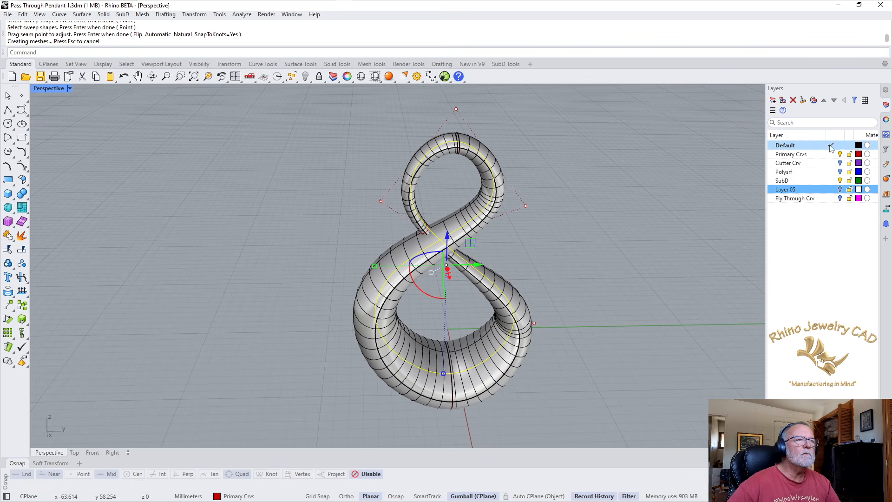
Hide the Primary Crvs layer, clear the selection and examine where the two swept halves cross.
{"action": "left_click", "coordinate": [791, 154]}
{"action": "key", "text": "Escape"}
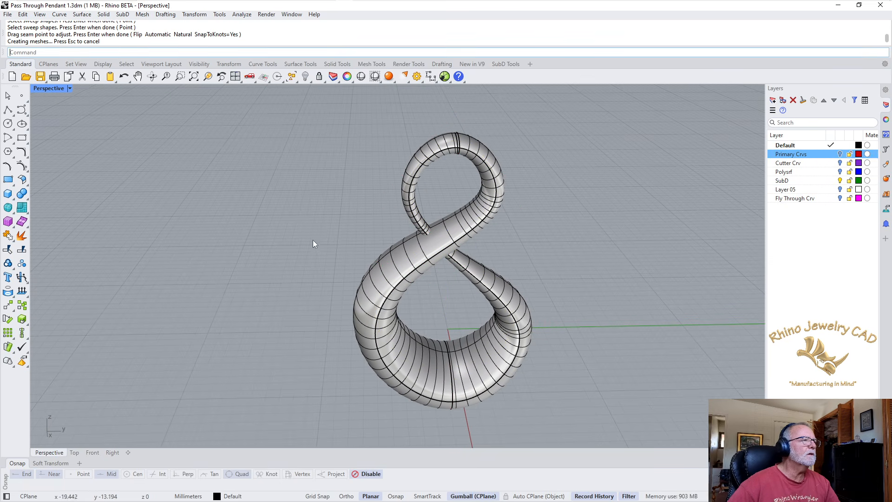
{"action": "right_click_drag", "start_coordinate": [313, 239], "coordinate": [424, 232]}
{"action": "scroll", "coordinate": [425, 232], "scroll_direction": "up", "scroll_amount": 5}
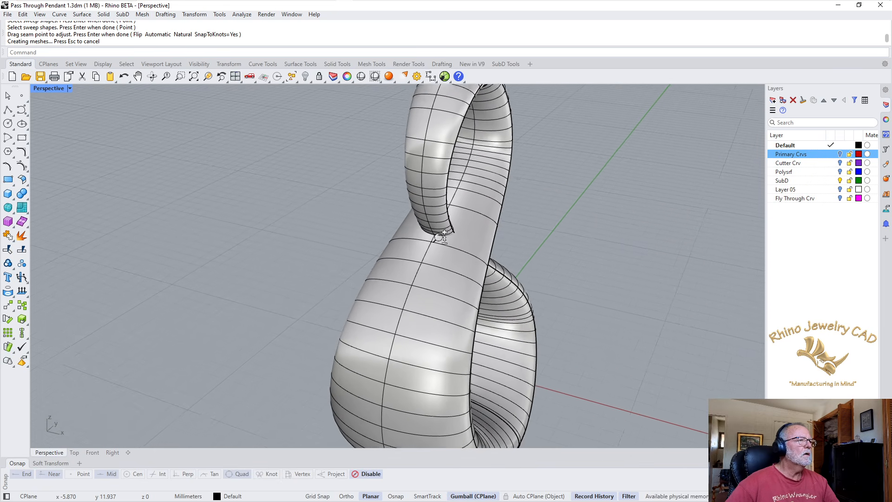
{"action": "scroll", "coordinate": [530, 231], "scroll_direction": "down", "scroll_amount": 5}
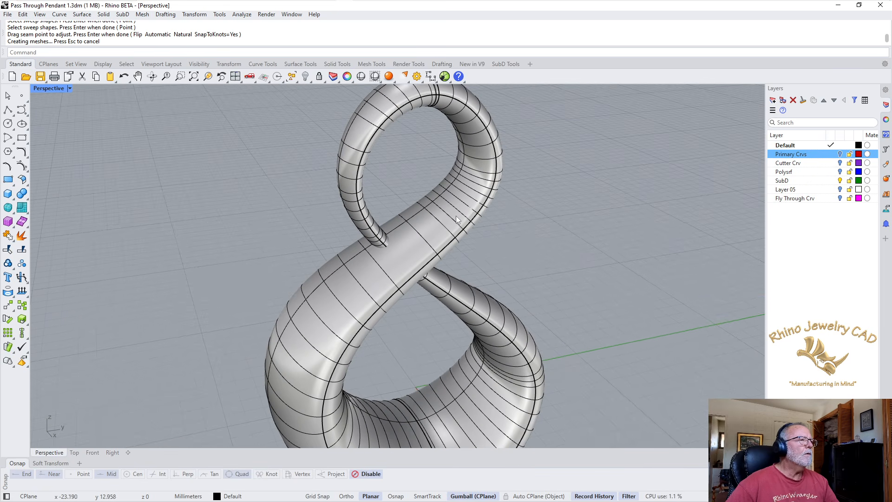
Isolate the thicker swept half by inverting its selection and hiding the thinner half that passes through it.
{"action": "left_click", "coordinate": [453, 223]}
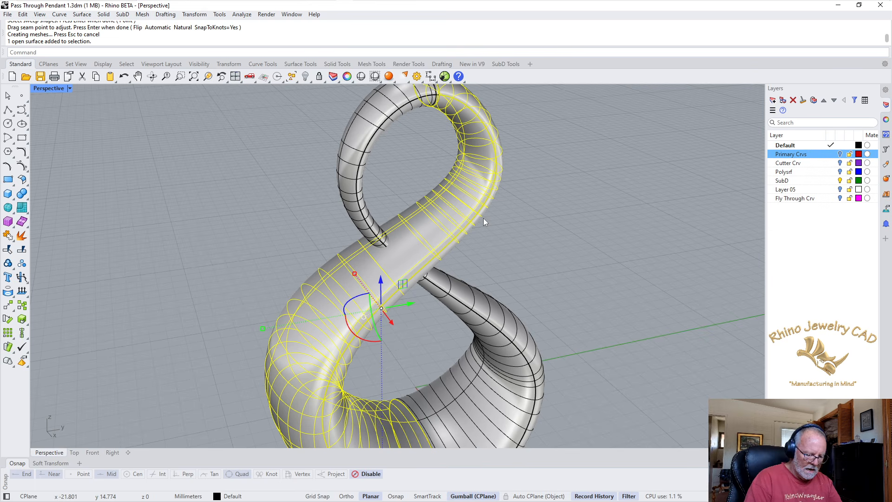
{"action": "key", "text": "ctrl+i"}
{"action": "key", "text": "ctrl+h"}
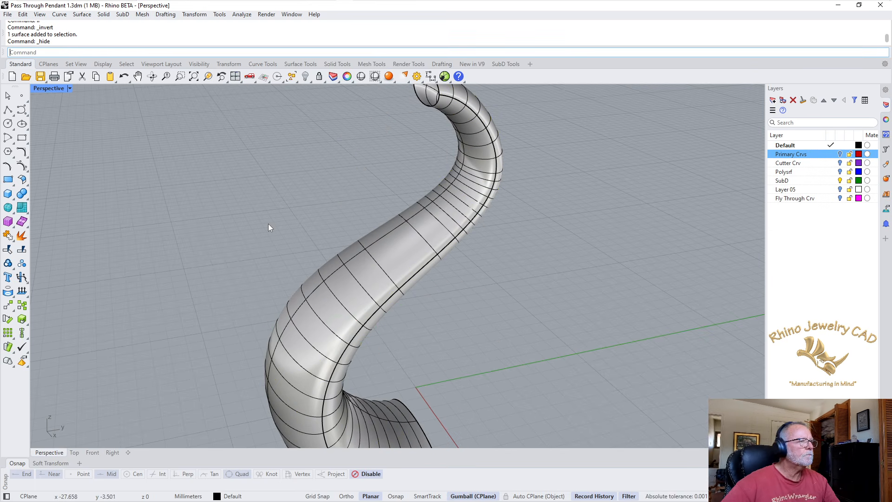
{"action": "scroll", "coordinate": [432, 234], "scroll_direction": "down", "scroll_amount": 4}
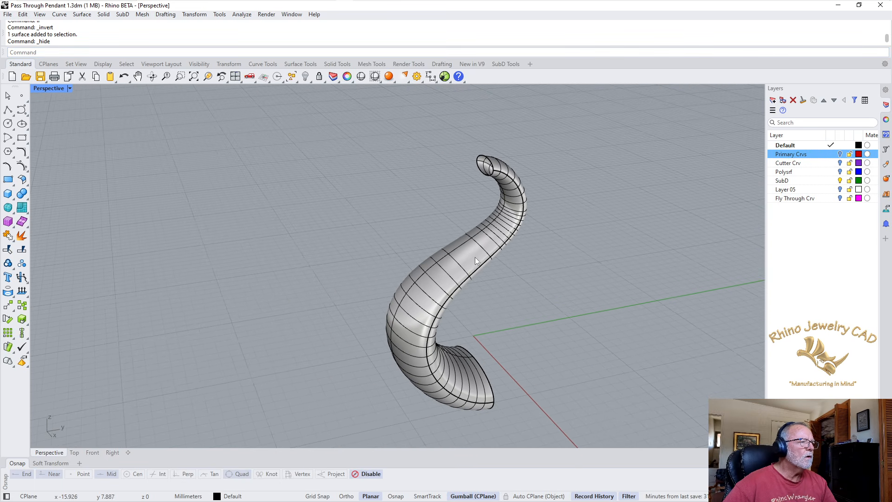
Cap both open ends of the thicker swept half, accepting the history break, and show Layer 05 with its bent tube.
{"action": "left_click", "coordinate": [472, 256]}
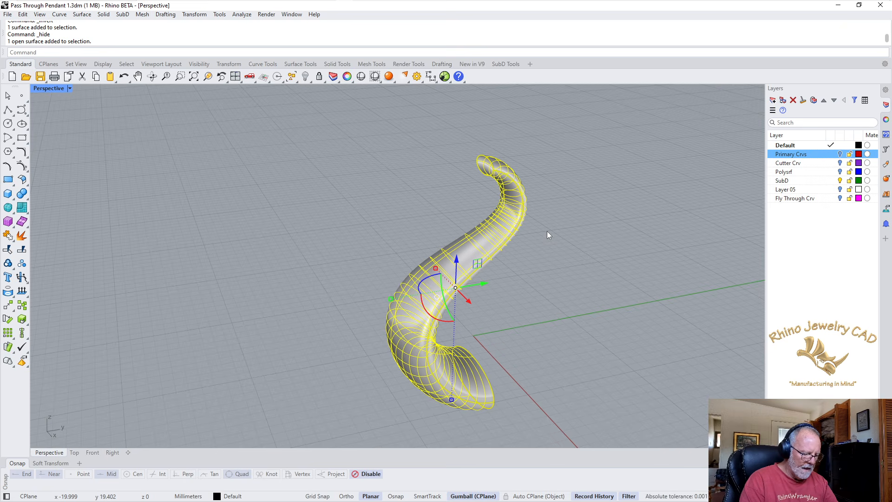
{"action": "type", "text": "Ca"}
{"action": "key", "text": "Return"}
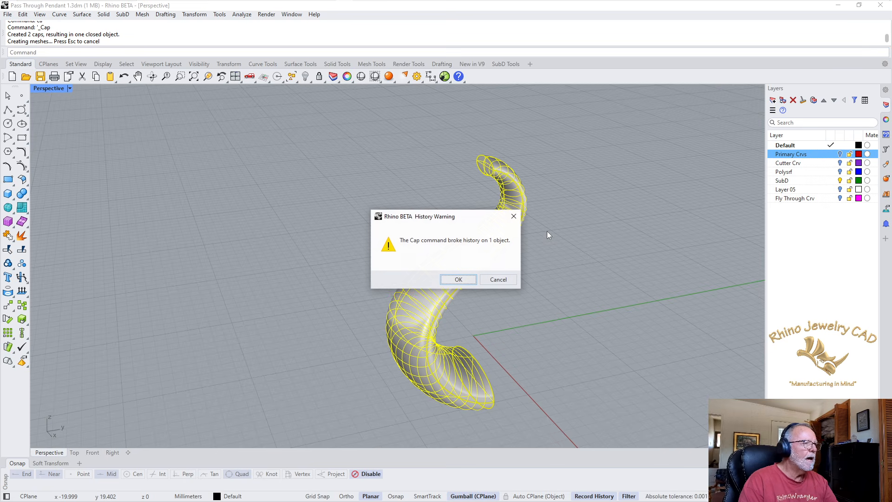
{"action": "left_click", "coordinate": [457, 280]}
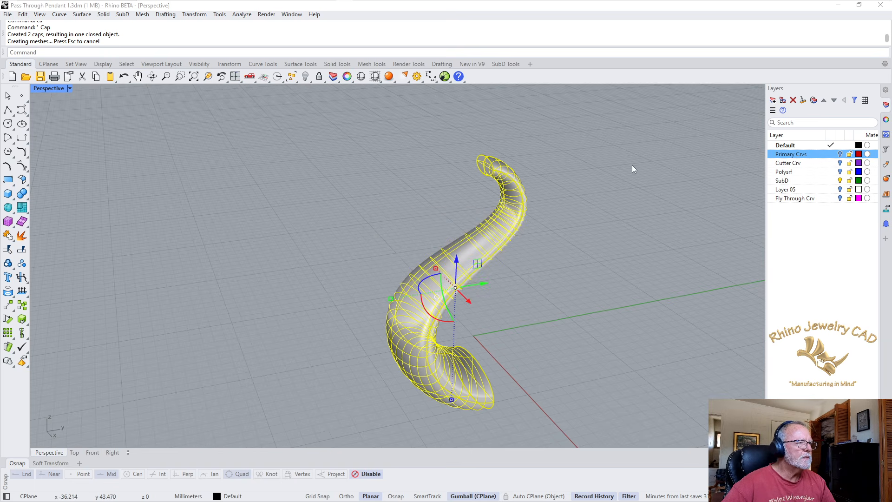
{"action": "left_click", "coordinate": [840, 189]}
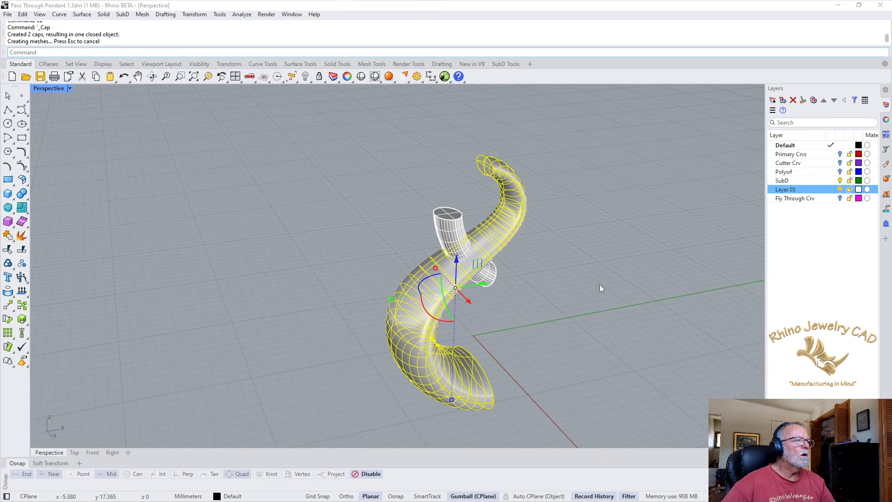
Subtract the bent tube from the thicker swept half with Boolean Difference, keeping the cutter, then hide Layer 05 and clear the selection.
{"action": "scroll", "coordinate": [455, 316], "scroll_direction": "up", "scroll_amount": 3}
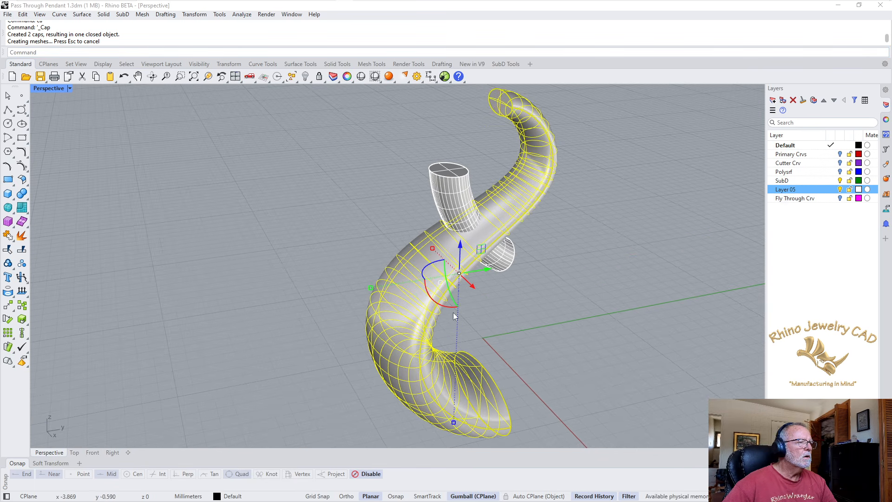
{"action": "left_click", "coordinate": [27, 197]}
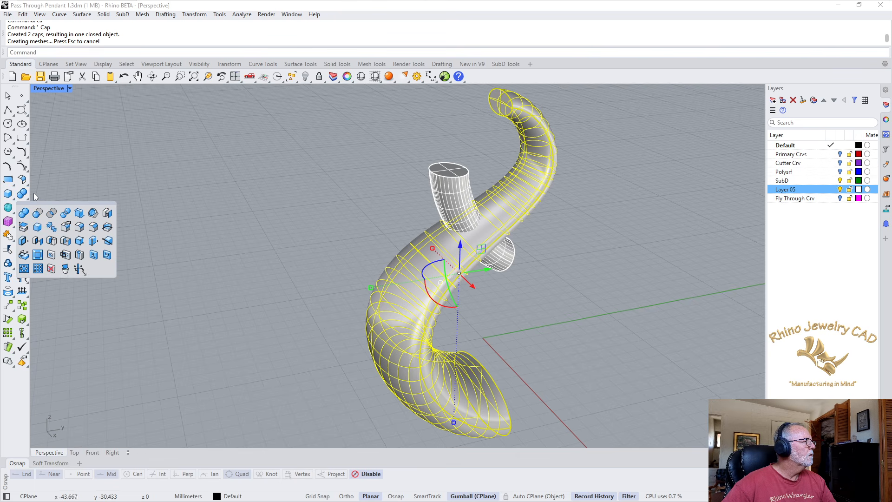
{"action": "left_click", "coordinate": [37, 212]}
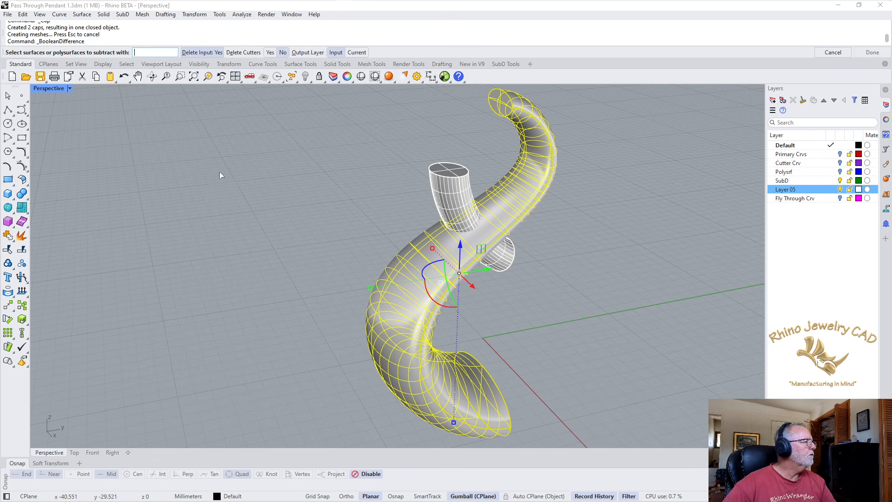
{"action": "left_click", "coordinate": [461, 179]}
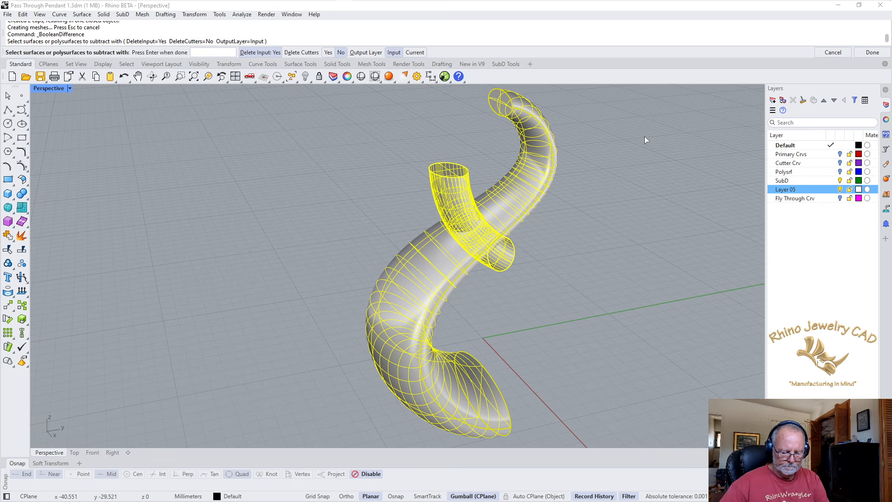
{"action": "key", "text": "Return"}
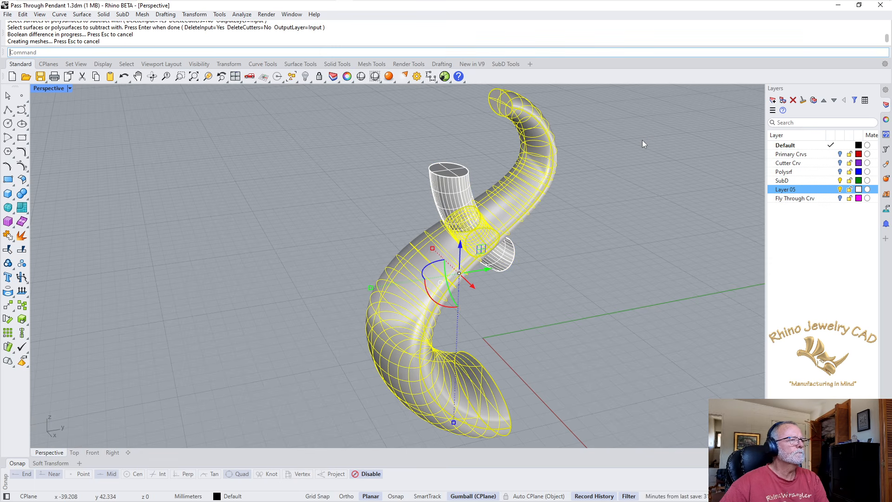
{"action": "left_click", "coordinate": [840, 189]}
{"action": "right_click_drag", "start_coordinate": [400, 219], "coordinate": [512, 213]}
{"action": "left_click", "coordinate": [520, 216]}
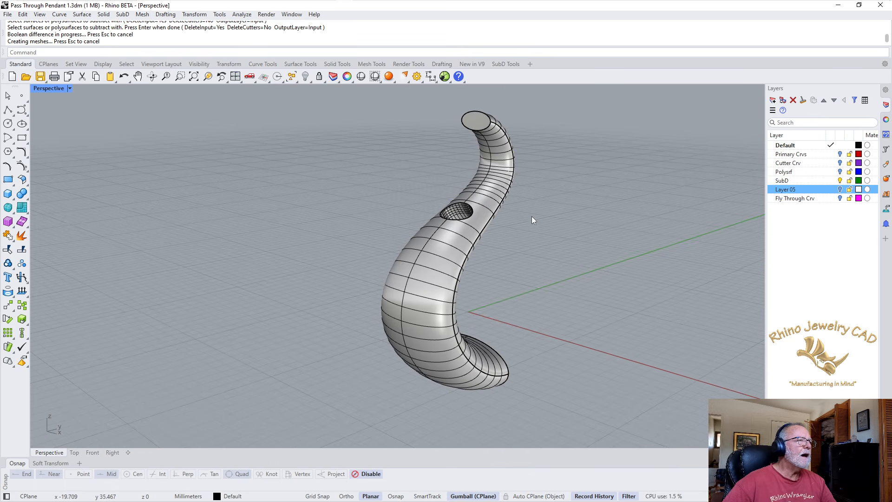
Delete the two oval cap faces from the open ends of the thicker swept half.
{"action": "left_click", "coordinate": [474, 121], "text": "ctrl+shift"}
{"action": "right_click_drag", "start_coordinate": [629, 255], "coordinate": [470, 310]}
{"action": "left_click", "coordinate": [466, 369], "text": "ctrl+shift"}
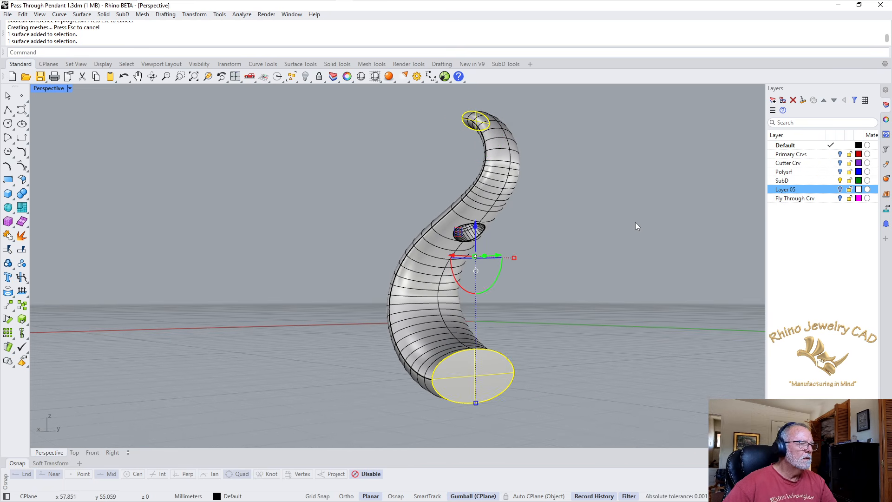
{"action": "key", "text": "Delete"}
{"action": "right_click_drag", "start_coordinate": [526, 252], "coordinate": [446, 222]}
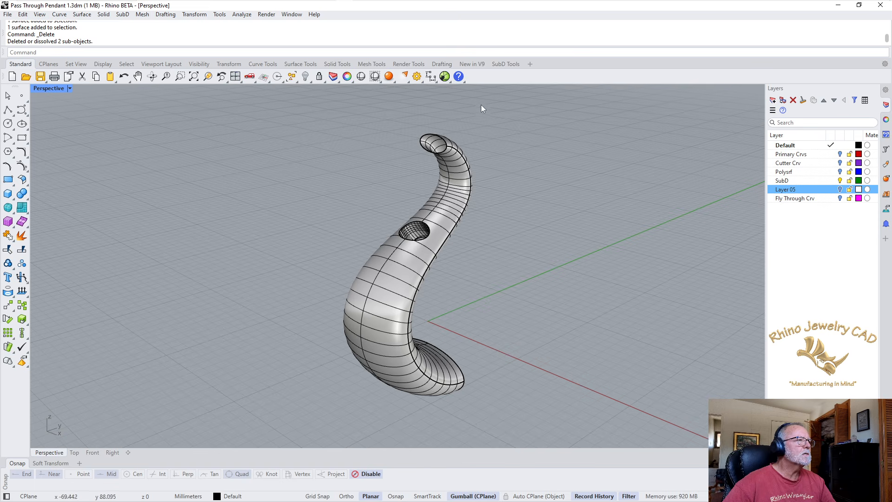
Show the hidden objects, pick out the SubD overlapping the two swept halves and hide it.
{"action": "left_click", "coordinate": [304, 78]}
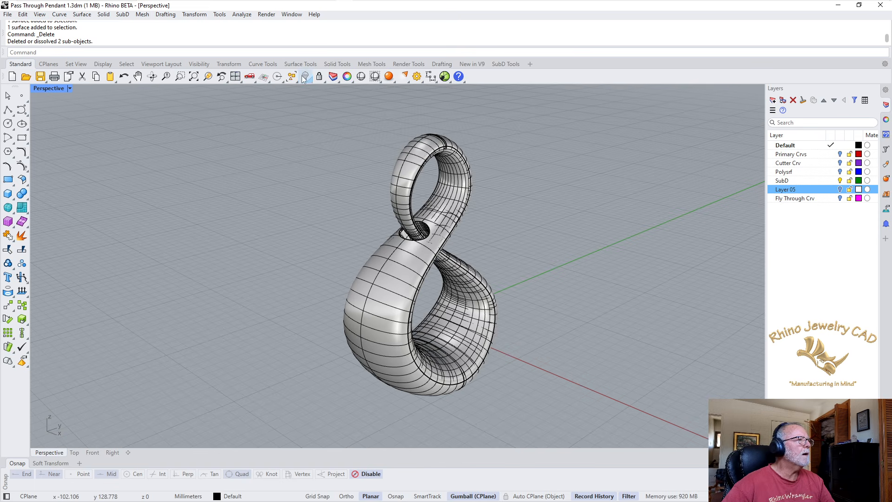
{"action": "left_click", "coordinate": [475, 283]}
{"action": "left_click", "coordinate": [408, 323]}
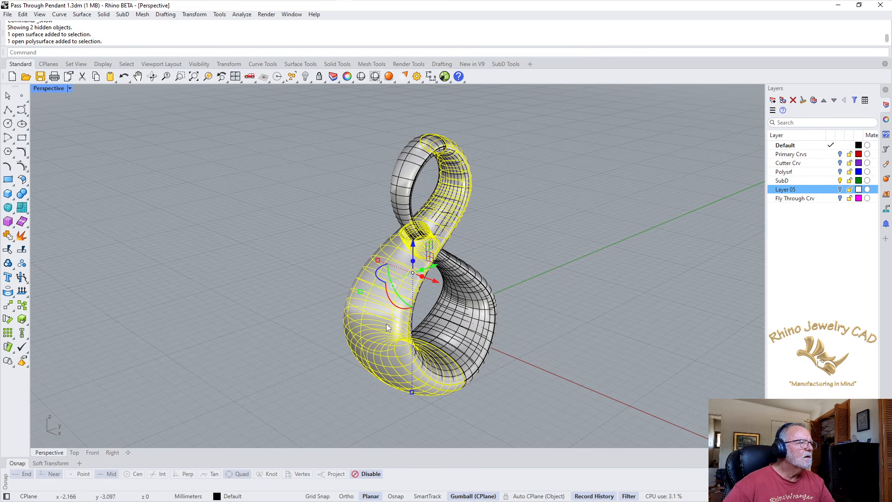
{"action": "left_click", "coordinate": [410, 199]}
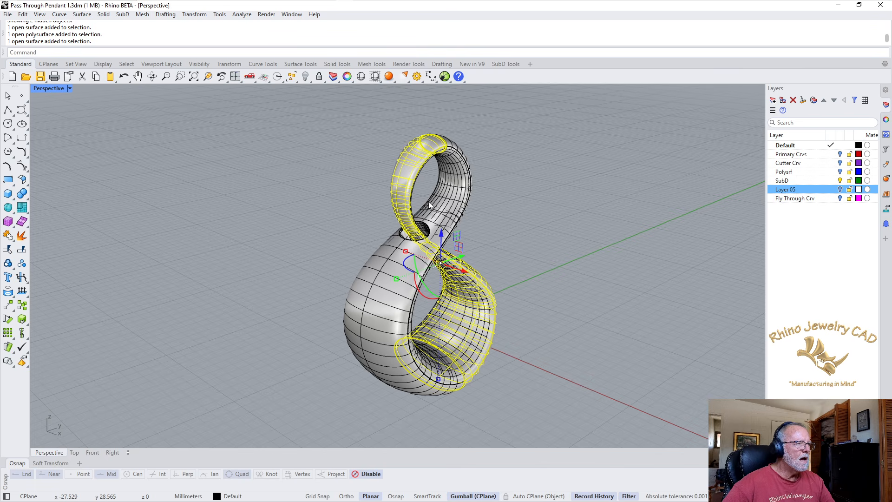
{"action": "left_click", "coordinate": [414, 311]}
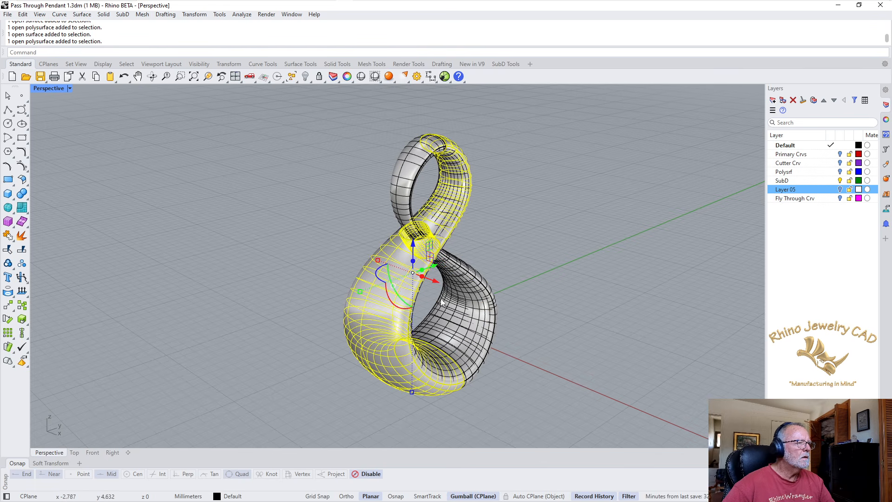
{"action": "left_click", "coordinate": [475, 287]}
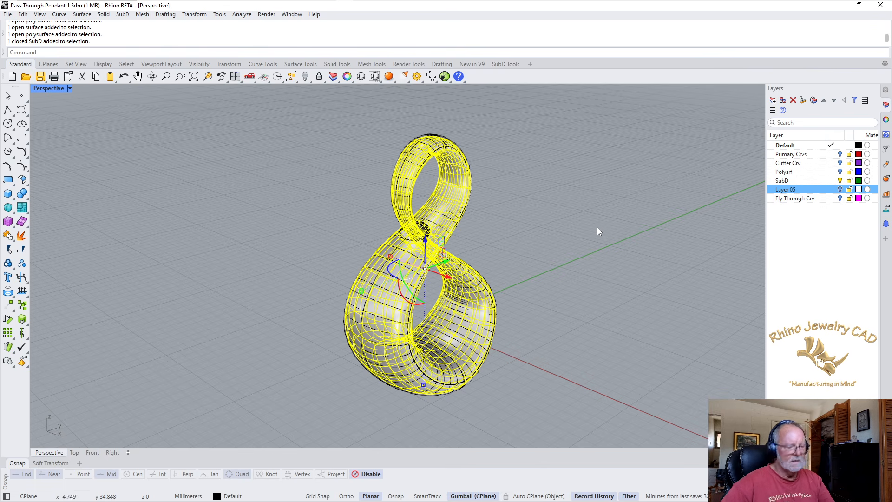
{"action": "left_click", "coordinate": [305, 79]}
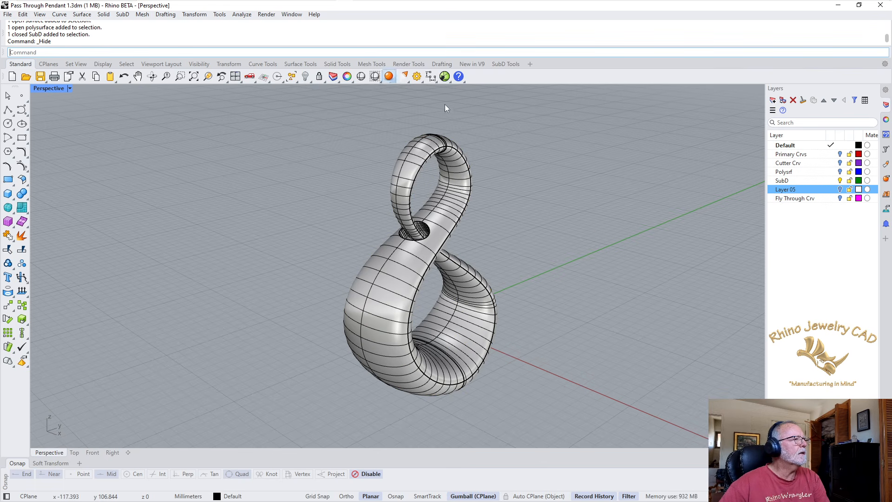
Join the thinner and thicker swept halves of the figure eight into one polysurface.
{"action": "right_click_drag", "start_coordinate": [484, 237], "coordinate": [399, 209]}
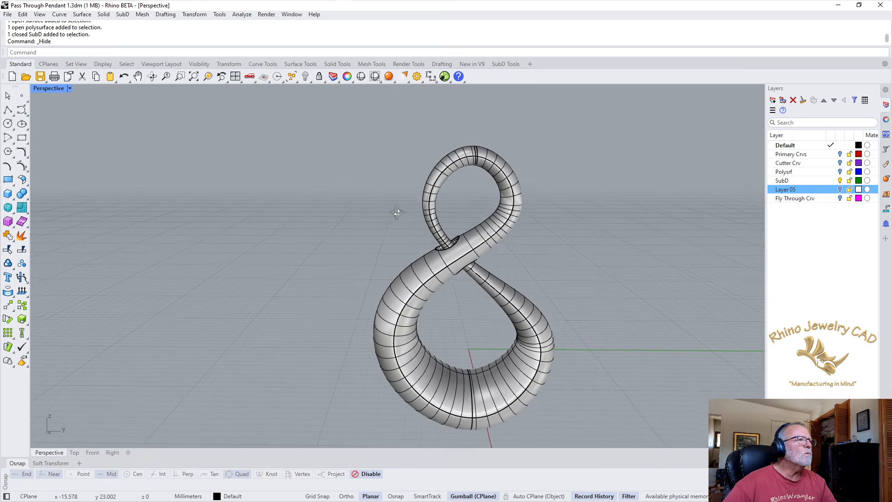
{"action": "left_click_drag", "start_coordinate": [590, 134], "coordinate": [490, 193]}
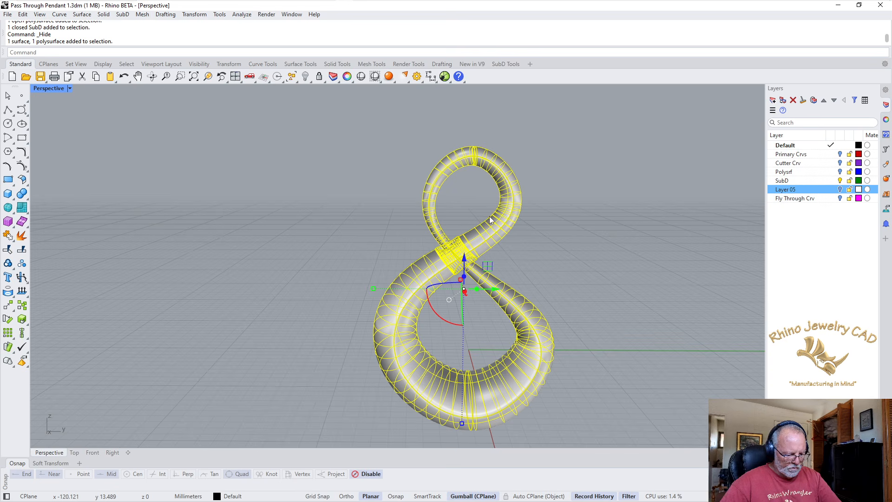
{"action": "key", "text": "ctrl+j"}
{"action": "left_click", "coordinate": [459, 279]}
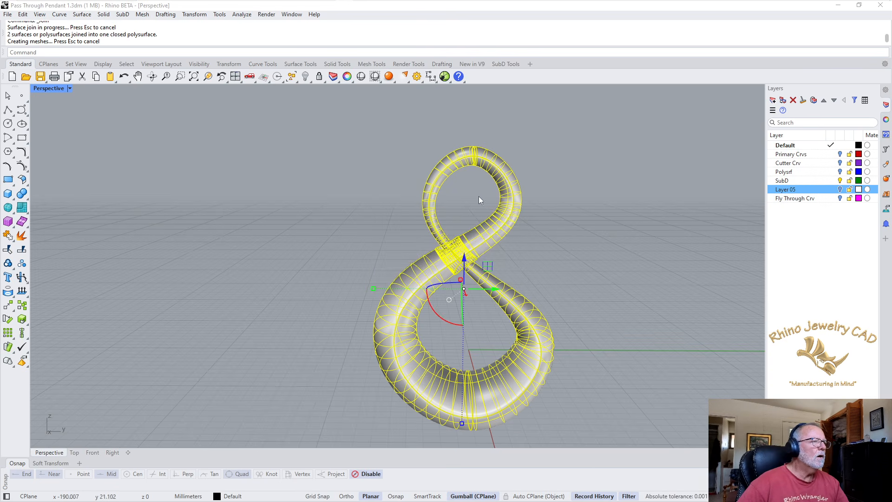
Clear the selection and examine the joined pendant from several sides, including the pass-through hole.
{"action": "mouse_move", "coordinate": [479, 197]}
{"action": "right_mouse_down"}
{"action": "mouse_move", "coordinate": [506, 200]}
{"action": "mouse_move", "coordinate": [471, 212]}
{"action": "right_mouse_up"}
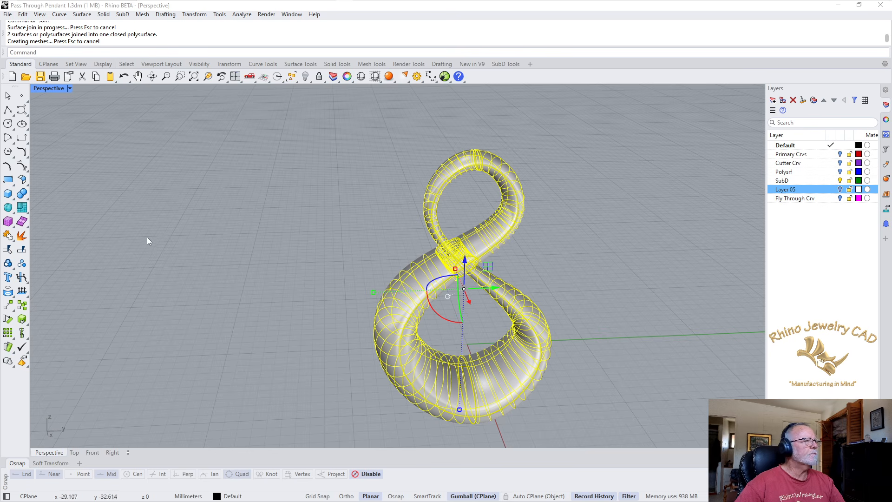
{"action": "left_click", "coordinate": [491, 211]}
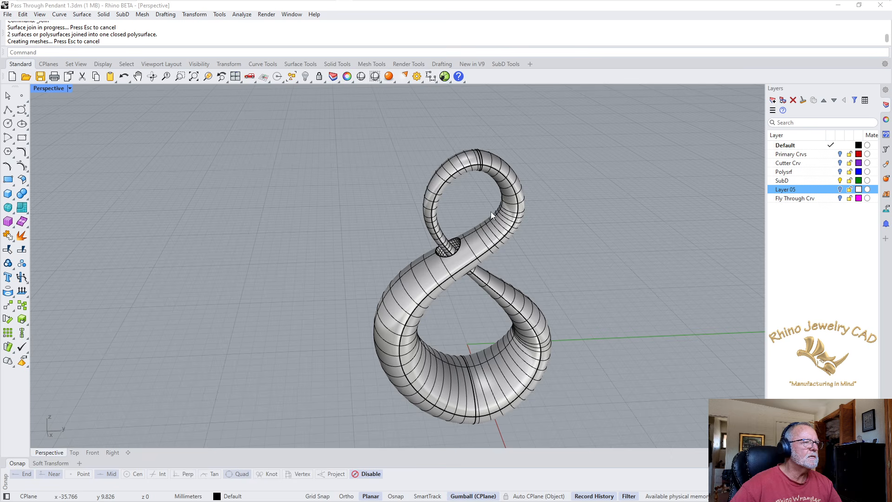
{"action": "mouse_move", "coordinate": [490, 211]}
{"action": "right_mouse_down"}
{"action": "mouse_move", "coordinate": [506, 218]}
{"action": "mouse_move", "coordinate": [497, 220]}
{"action": "right_mouse_up"}
{"action": "scroll", "coordinate": [458, 259], "scroll_direction": "down", "scroll_amount": 3}
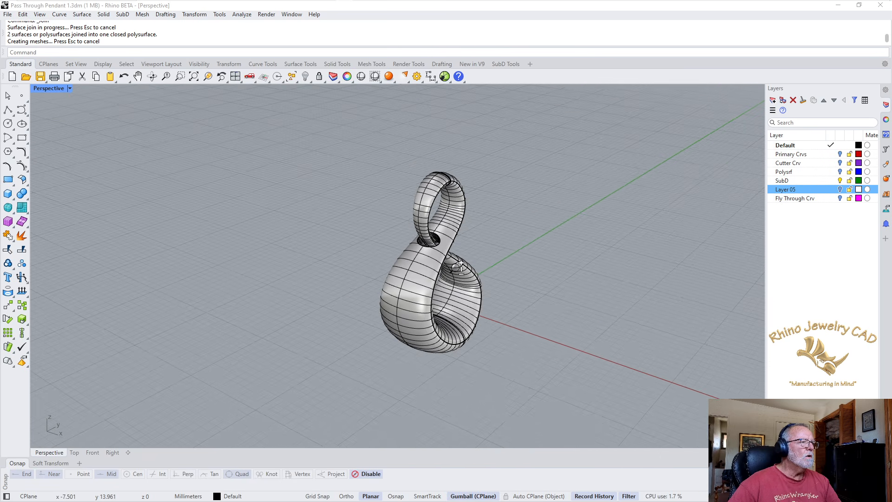
{"action": "scroll", "coordinate": [440, 250], "scroll_direction": "up", "scroll_amount": 5}
{"action": "right_click_drag", "start_coordinate": [443, 247], "coordinate": [443, 224]}
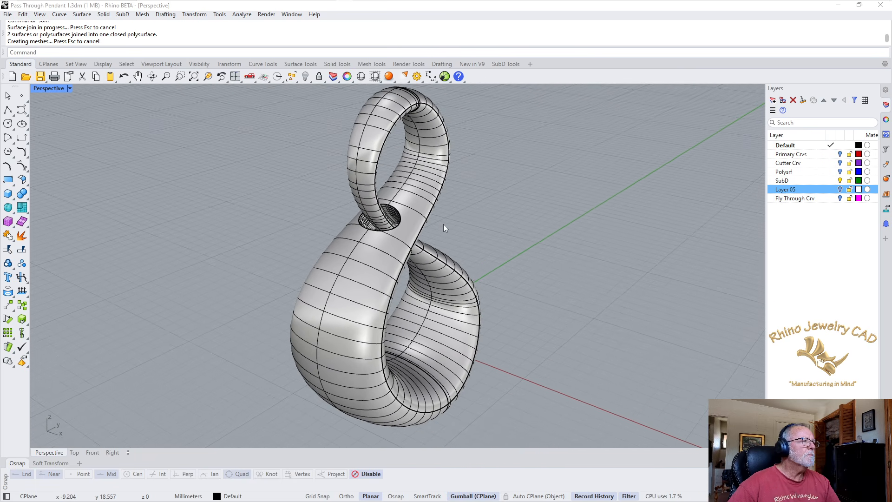
{"action": "right_click_drag", "start_coordinate": [483, 187], "coordinate": [476, 215]}
{"action": "scroll", "coordinate": [464, 203], "scroll_direction": "down", "scroll_amount": 2}
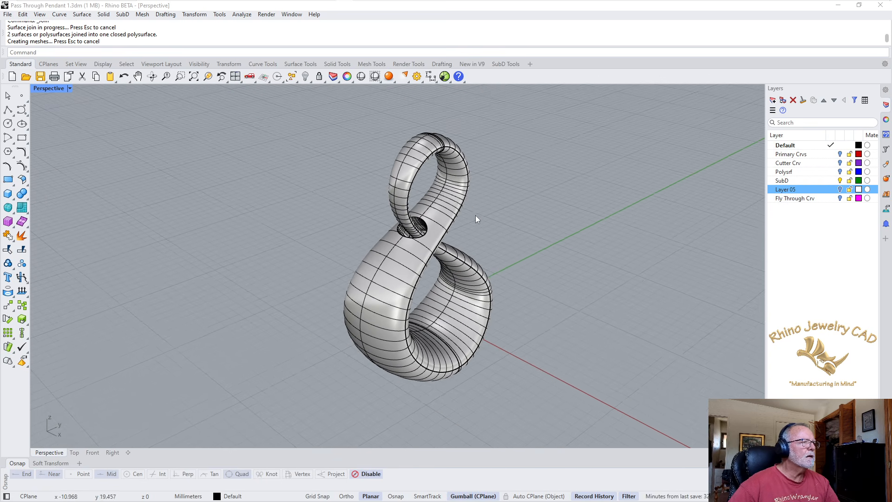
QuadRemesh the joined pendant with a target quad count of 500 and Y symmetry, converting the result to SubD.
{"action": "left_click", "coordinate": [450, 209]}
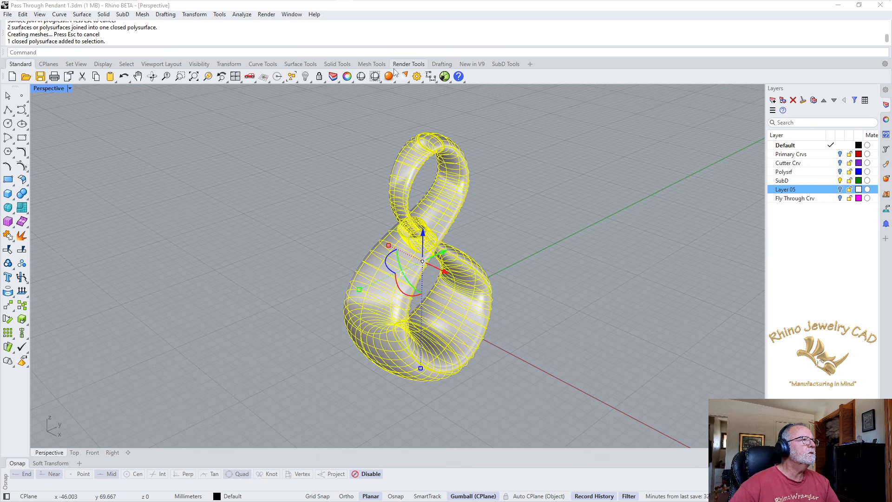
{"action": "left_click", "coordinate": [506, 64]}
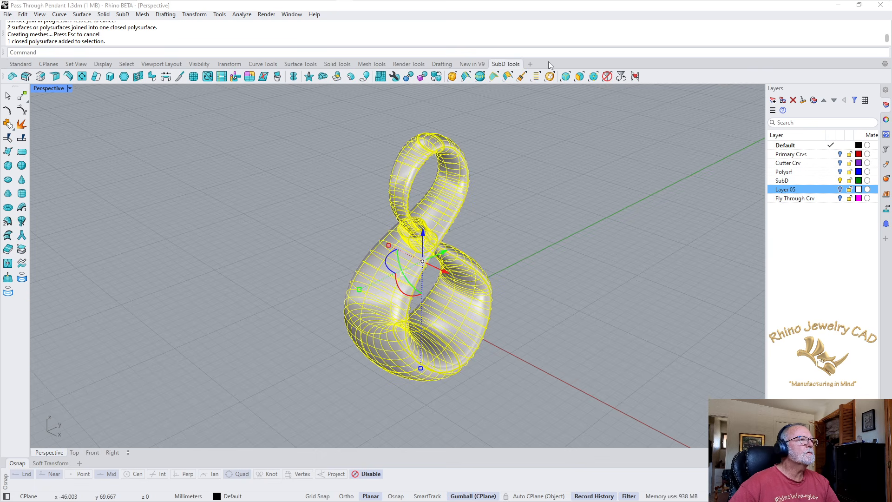
{"action": "left_click", "coordinate": [407, 77]}
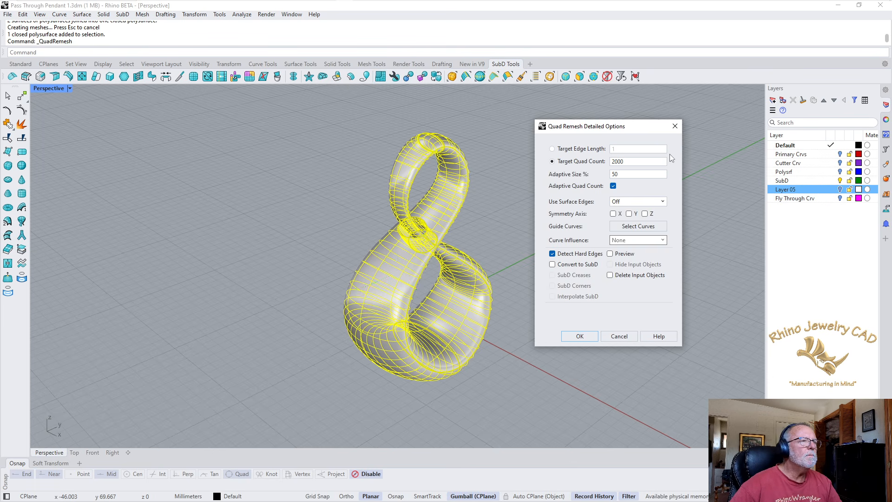
{"action": "double_click", "coordinate": [629, 160]}
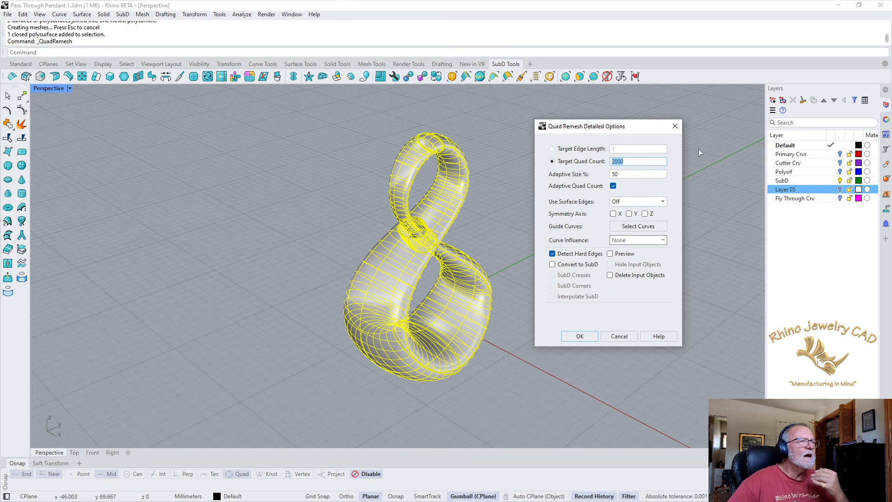
{"action": "type", "text": "500"}
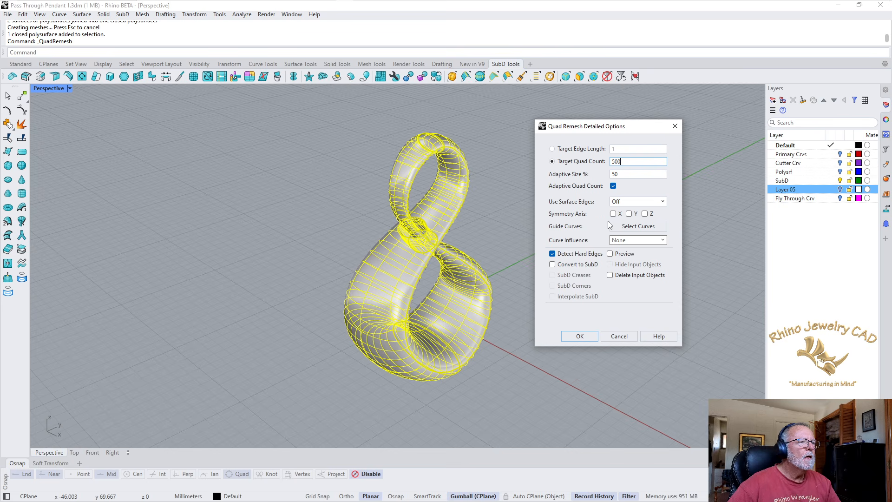
{"action": "left_click", "coordinate": [629, 214]}
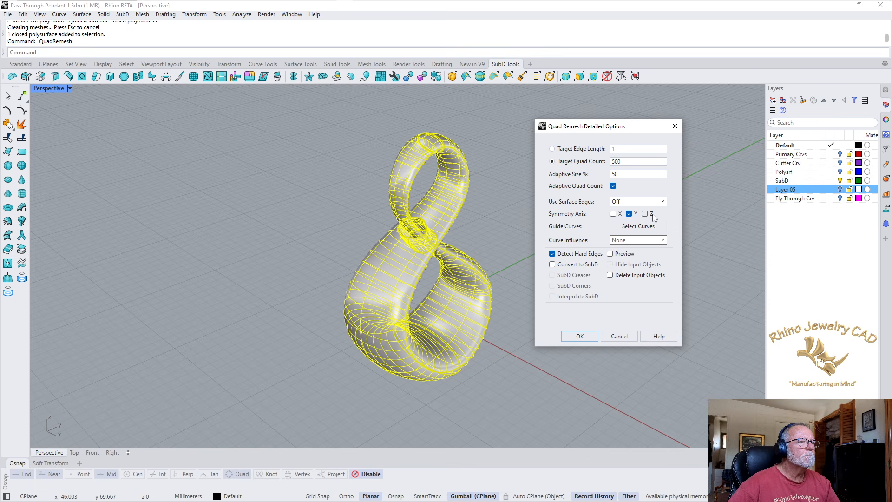
{"action": "left_click", "coordinate": [553, 264]}
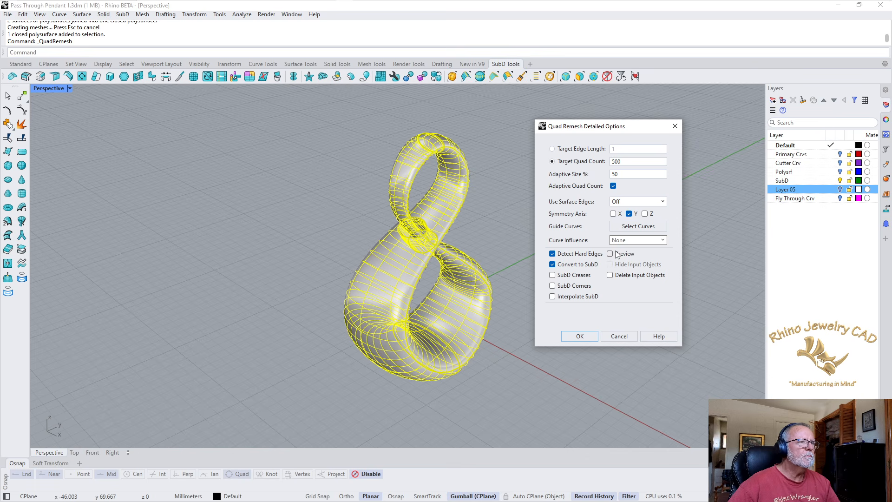
{"action": "left_click", "coordinate": [581, 337]}
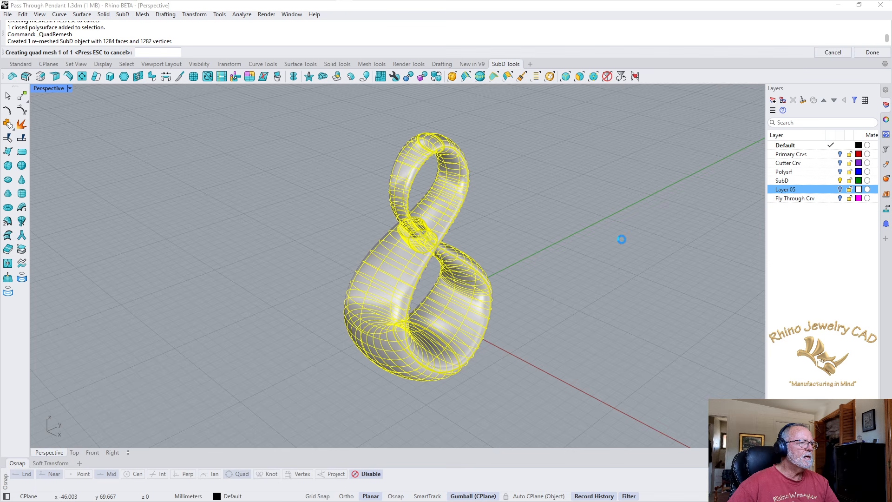
Move the remeshed SubD pendant 20 mm along the X axis, beside the polysurface original, and clear the selection.
{"action": "scroll", "coordinate": [483, 228], "scroll_direction": "down", "scroll_amount": 2}
{"action": "mouse_move", "coordinate": [481, 238]}
{"action": "right_mouse_down"}
{"action": "mouse_move", "coordinate": [549, 235]}
{"action": "mouse_move", "coordinate": [480, 248]}
{"action": "right_mouse_up"}
{"action": "left_click", "coordinate": [478, 247]}
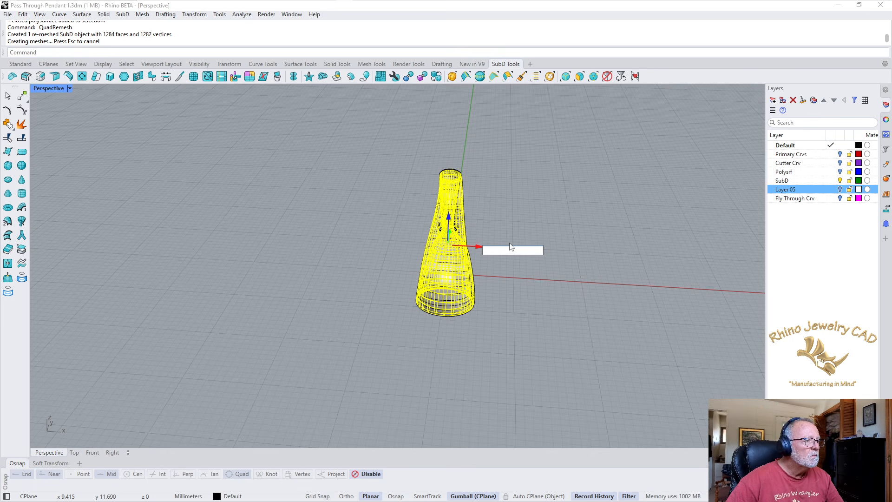
{"action": "type", "text": "20"}
{"action": "key", "text": "Return"}
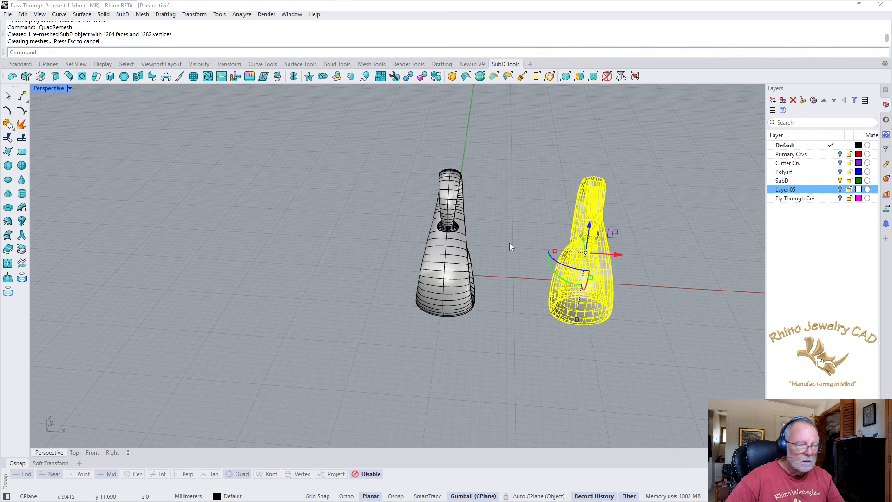
{"action": "key", "text": "Escape"}
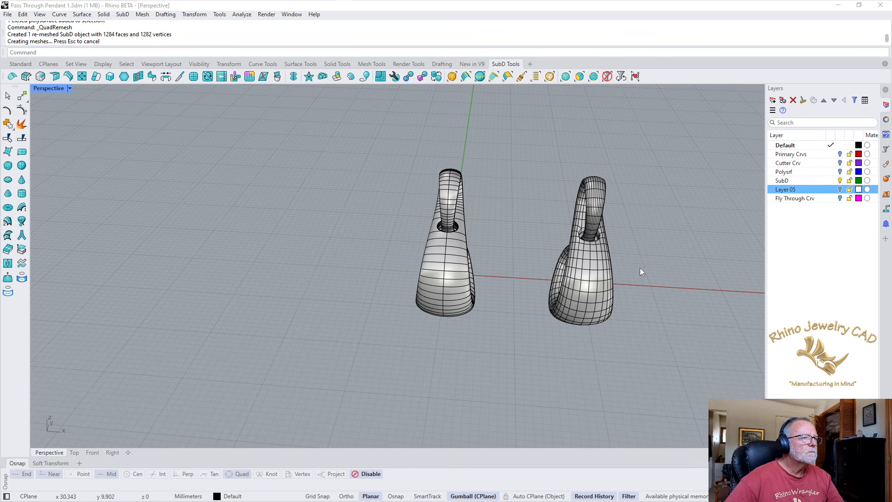
Compare the SubD pendant's pass-through opening and surface flow with the polysurface version beside it.
{"action": "right_click_drag", "start_coordinate": [640, 268], "coordinate": [587, 259]}
{"action": "scroll", "coordinate": [590, 259], "scroll_direction": "up", "scroll_amount": 6}
{"action": "scroll", "coordinate": [590, 259], "scroll_direction": "up", "scroll_amount": 3}
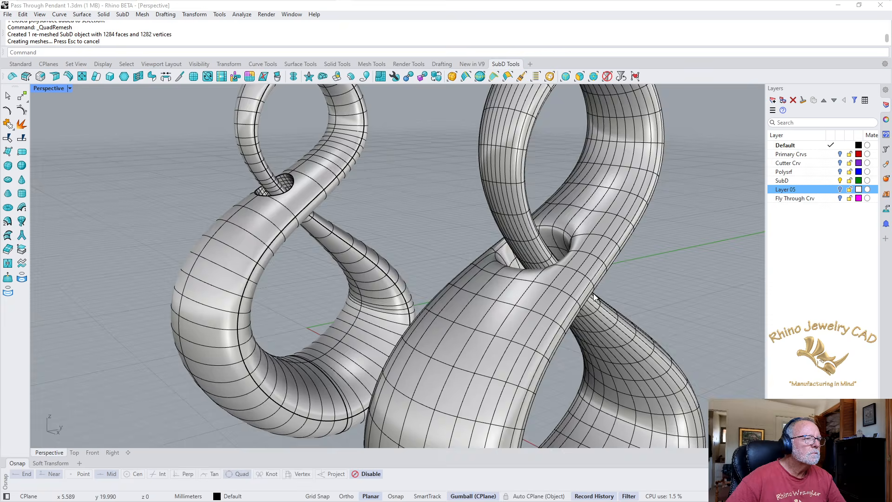
{"action": "right_click_drag", "start_coordinate": [594, 297], "coordinate": [561, 237], "text": "shift"}
{"action": "scroll", "coordinate": [552, 230], "scroll_direction": "down", "scroll_amount": 10}
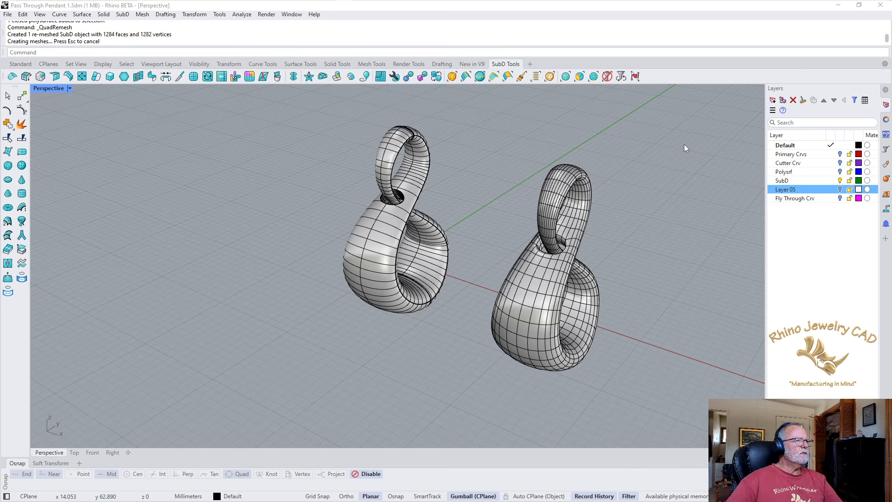
Delete the SubD and polysurface pendants side by side in the view, and show the hidden pendant.
{"action": "left_click_drag", "start_coordinate": [686, 145], "coordinate": [286, 359]}
{"action": "key", "text": "Delete"}
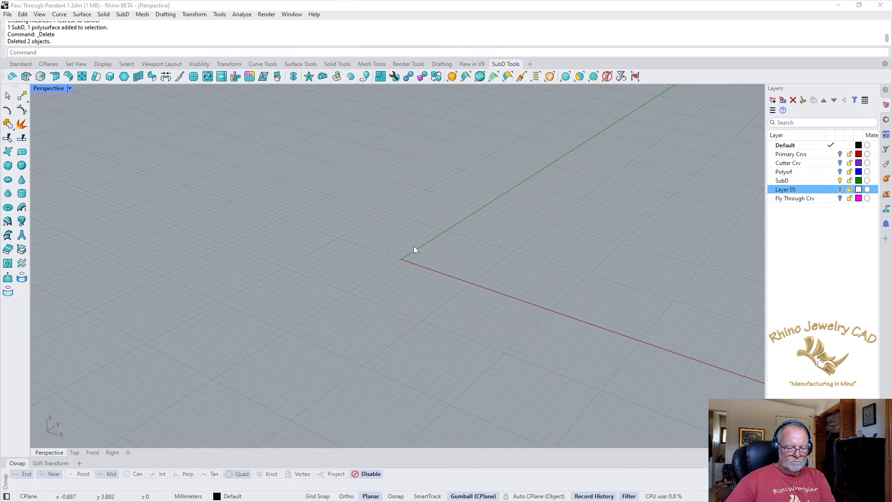
{"action": "left_click", "coordinate": [24, 65]}
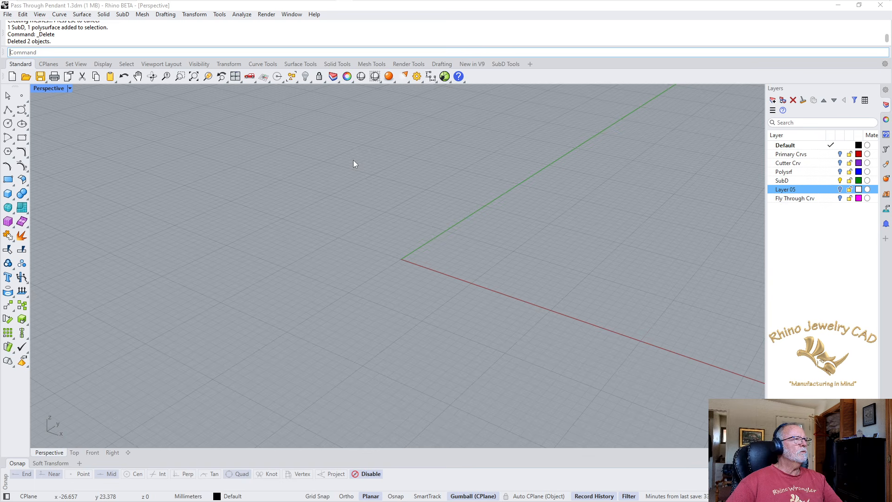
{"action": "left_click", "coordinate": [305, 77]}
{"action": "right_click_drag", "start_coordinate": [436, 203], "coordinate": [395, 208]}
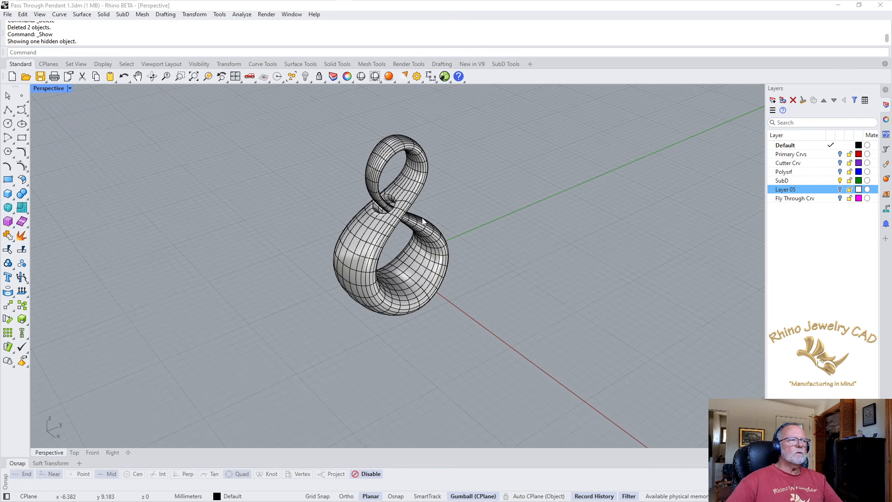
Turn on the Fly Through Crv layer and bring the whole magenta path curve around the pendant into view.
{"action": "scroll", "coordinate": [469, 203], "scroll_direction": "down", "scroll_amount": 3}
{"action": "right_click_drag", "start_coordinate": [475, 205], "coordinate": [494, 245], "text": "shift"}
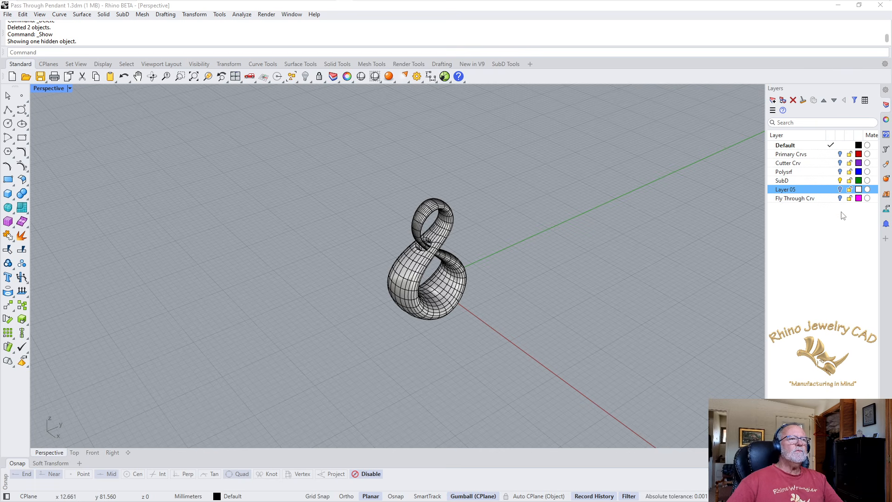
{"action": "left_click", "coordinate": [840, 198]}
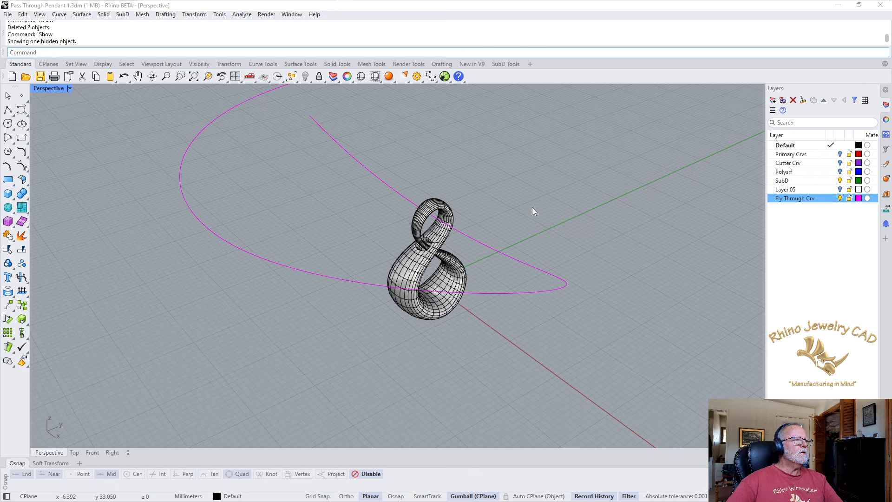
{"action": "scroll", "coordinate": [528, 201], "scroll_direction": "down", "scroll_amount": 3}
{"action": "scroll", "coordinate": [530, 230], "scroll_direction": "down", "scroll_amount": 3}
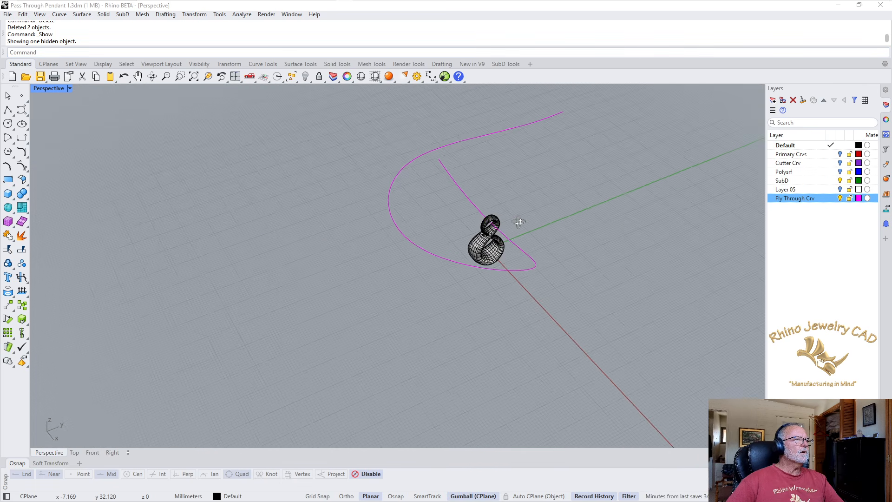
{"action": "right_click_drag", "start_coordinate": [538, 229], "coordinate": [452, 284], "text": "shift"}
{"action": "scroll", "coordinate": [410, 315], "scroll_direction": "up", "scroll_amount": 6}
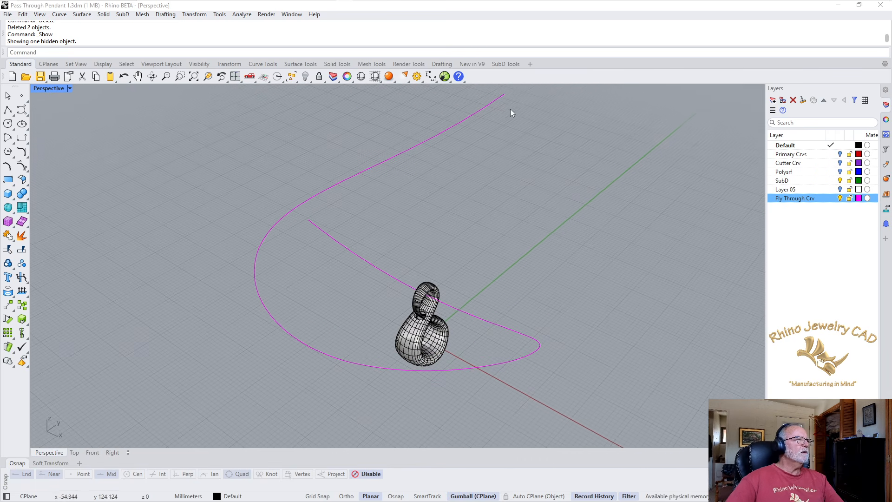
Start a path animation with the magenta curve as camera path and the upper rim edge of the pass-through hole as target.
{"action": "left_click", "coordinate": [407, 64]}
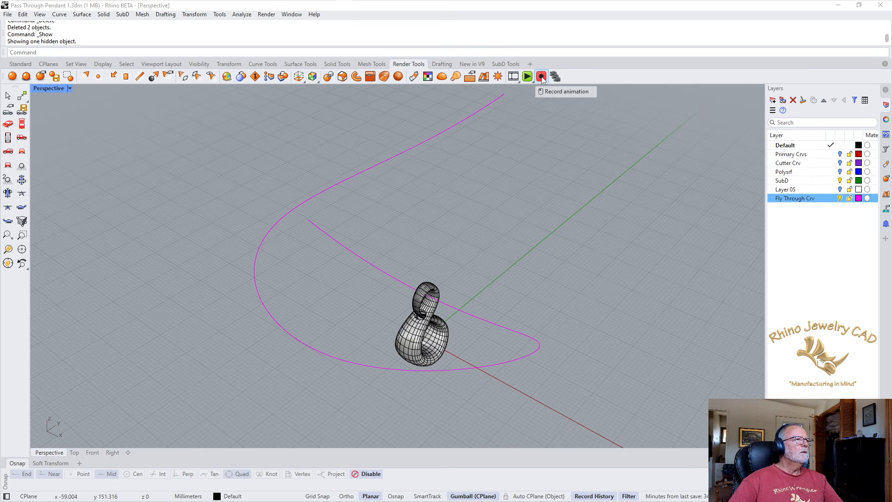
{"action": "left_click", "coordinate": [514, 77]}
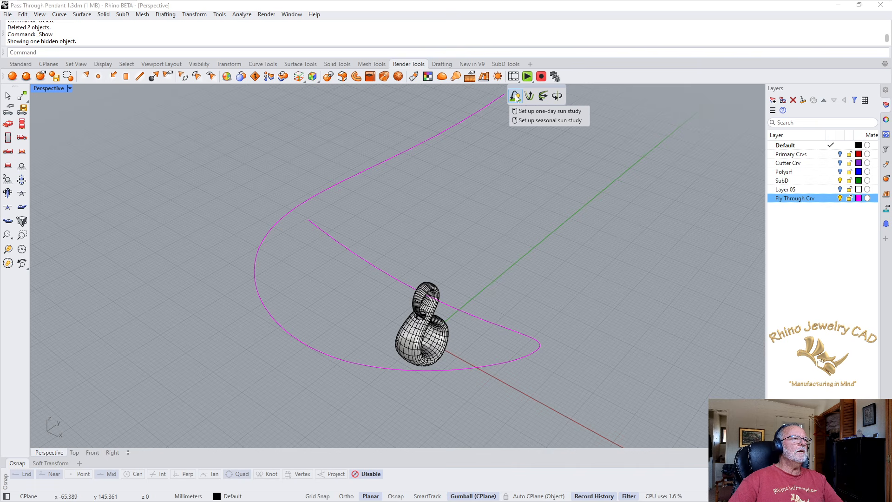
{"action": "left_click", "coordinate": [543, 97]}
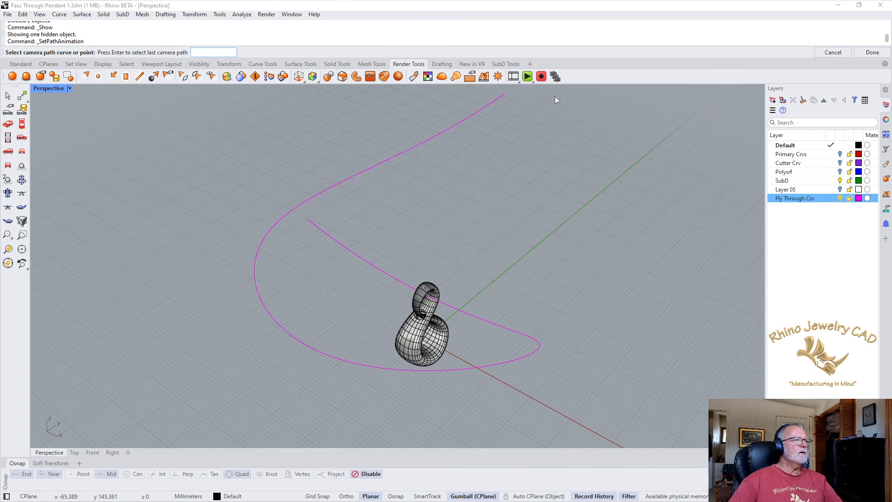
{"action": "left_click", "coordinate": [461, 123]}
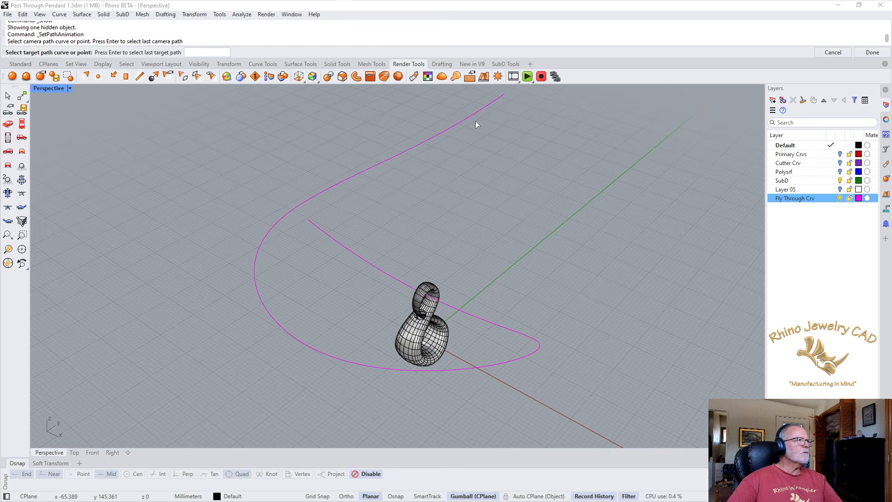
{"action": "right_click_drag", "start_coordinate": [421, 326], "coordinate": [422, 213], "text": "ctrl"}
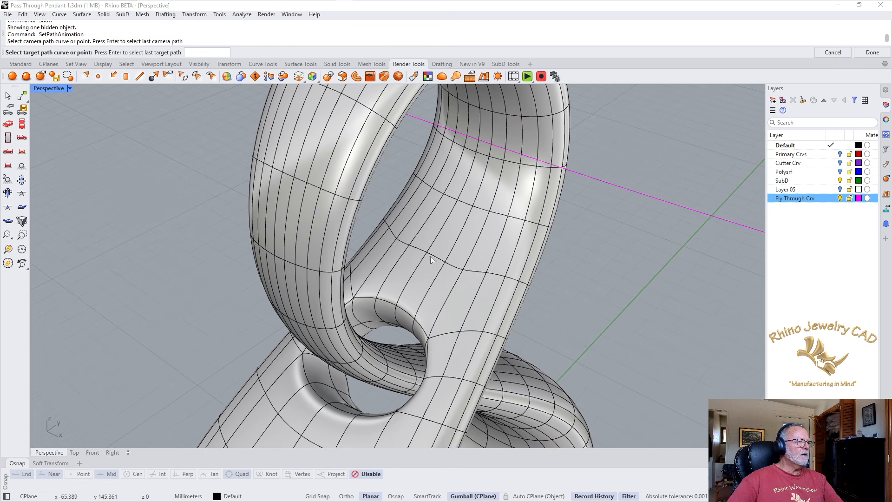
{"action": "left_click", "coordinate": [406, 314]}
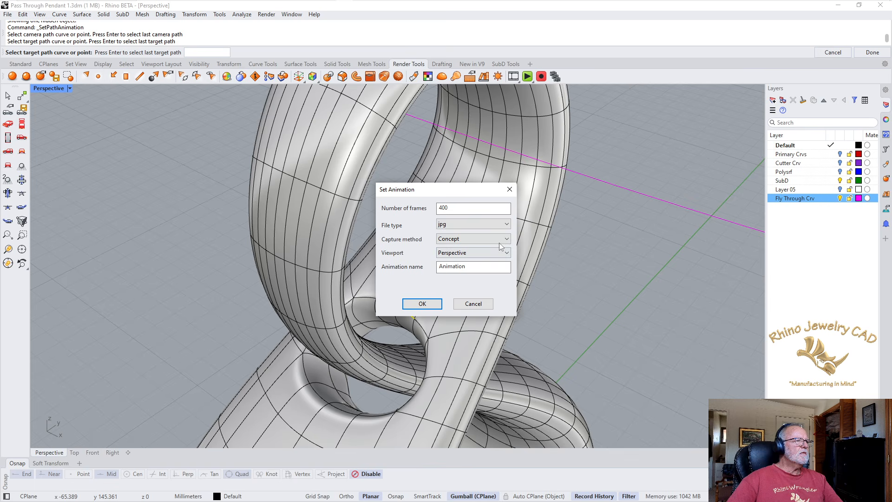
Accept the animation settings of 400 frames, jpg files, Concept capture method, Perspective viewport and the name Animation.
{"action": "left_click_drag", "start_coordinate": [437, 189], "coordinate": [638, 201]}
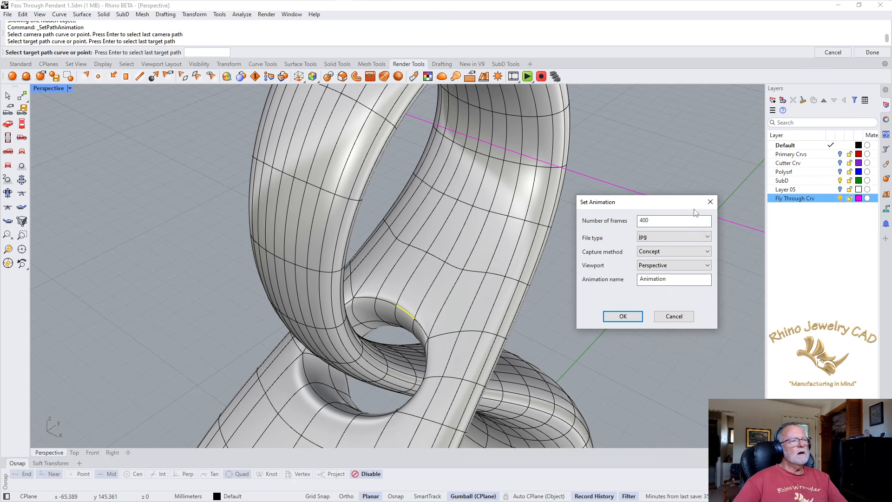
{"action": "left_click_drag", "start_coordinate": [661, 203], "coordinate": [631, 164]}
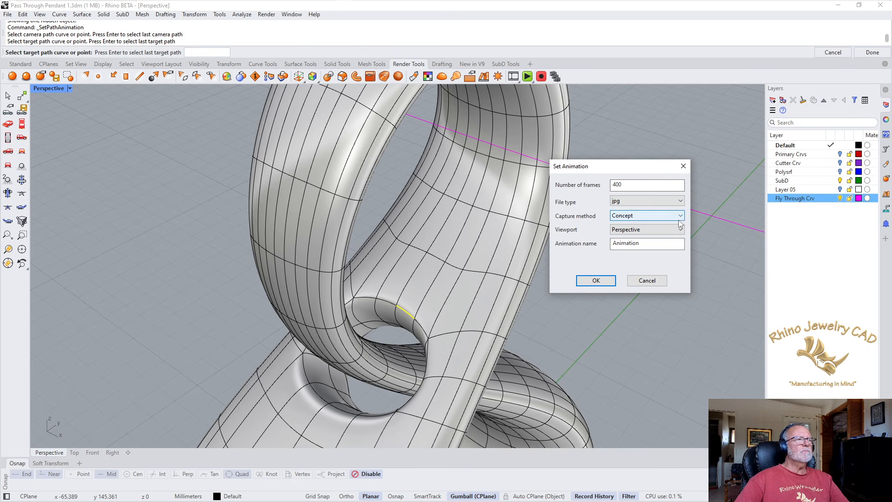
{"action": "left_click", "coordinate": [596, 281]}
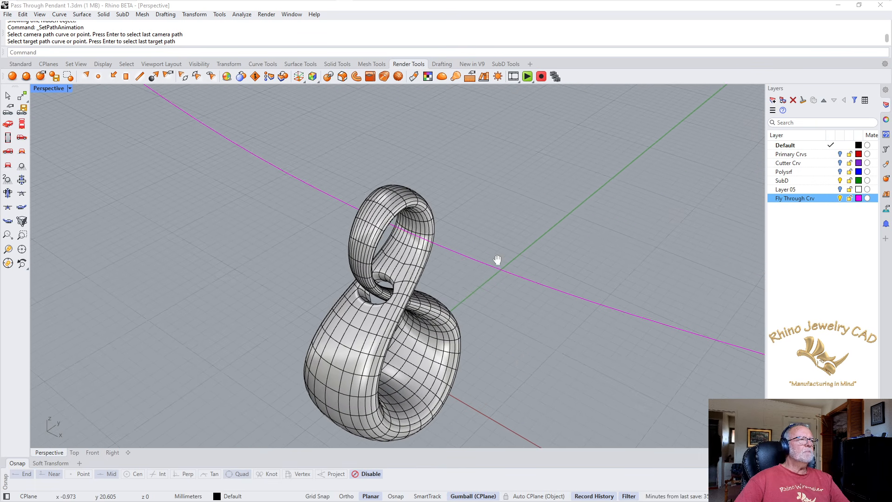
Hide the magenta fly-through curve, leaving only the pendant in the scene.
{"action": "left_click", "coordinate": [517, 275]}
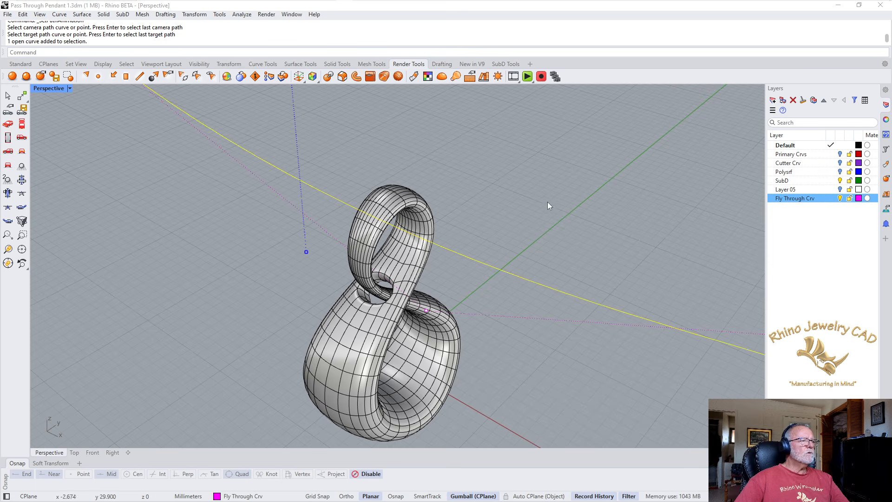
{"action": "left_click", "coordinate": [21, 64]}
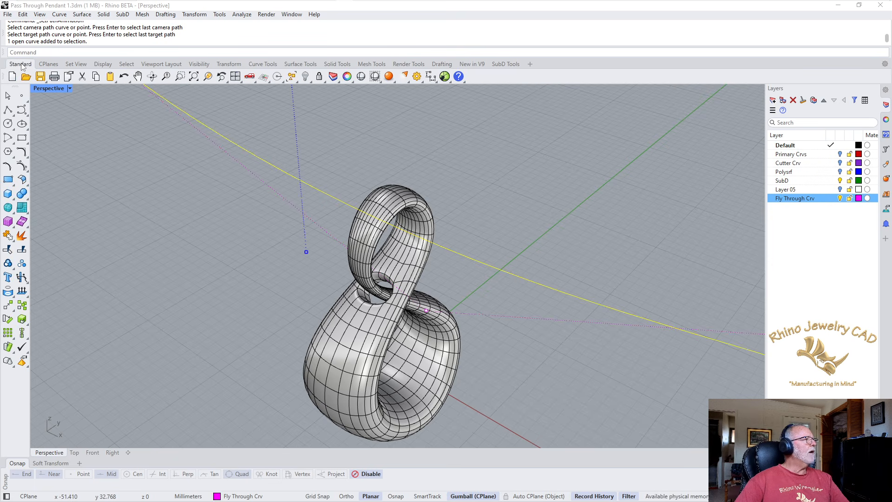
{"action": "left_click", "coordinate": [305, 76]}
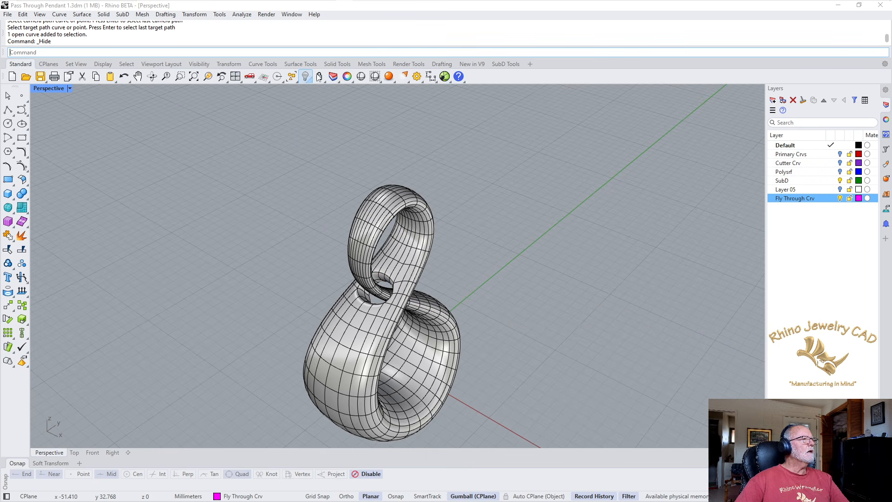
Record the path animation to the Documents\Animation folder with Run Animation set to No and 50 realtime display passes.
{"action": "scroll", "coordinate": [491, 160], "scroll_direction": "down", "scroll_amount": 5}
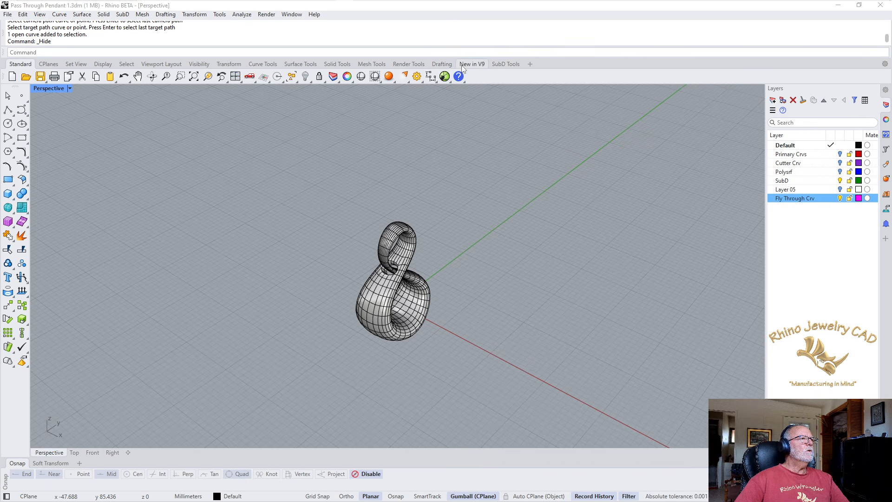
{"action": "left_click", "coordinate": [409, 64]}
{"action": "left_click", "coordinate": [553, 77]}
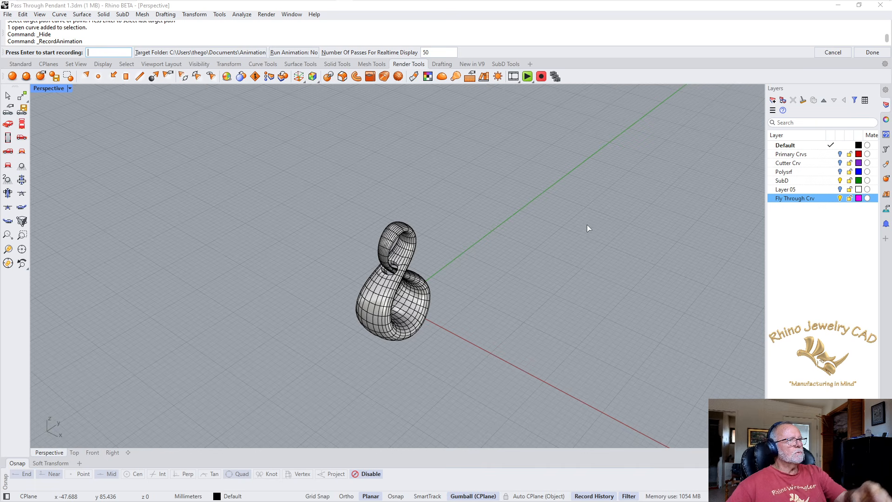
{"action": "key", "text": "Return"}
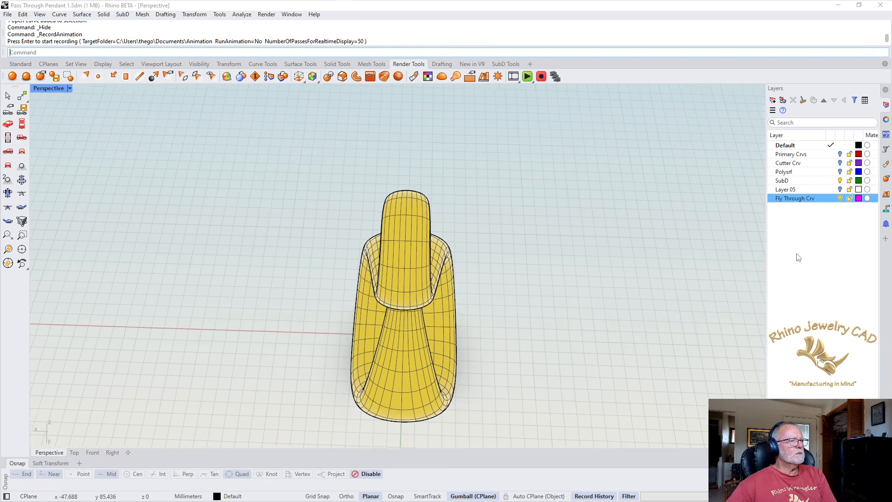